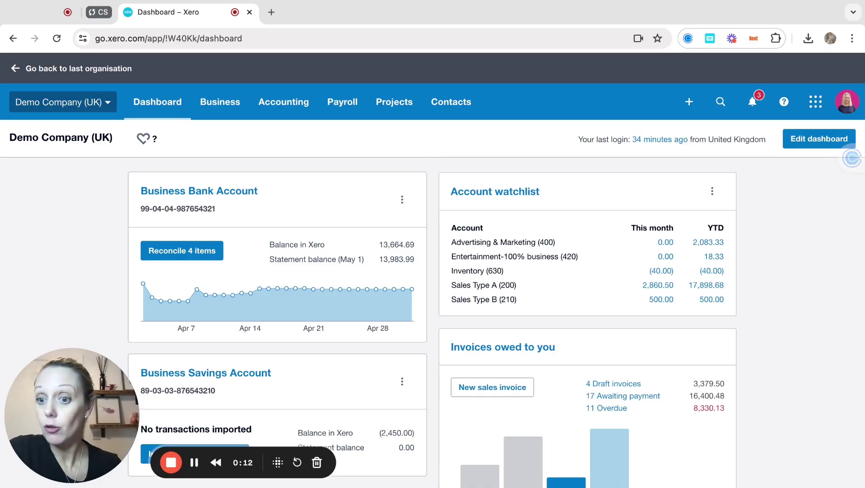
Go to the All contacts list from the Contacts menu.
{"action": "left_click", "coordinate": [451, 108]}
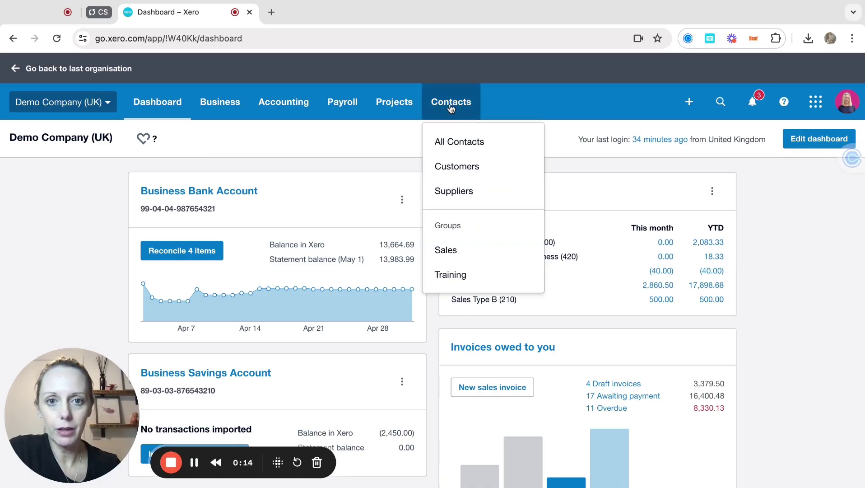
{"action": "left_click", "coordinate": [455, 144]}
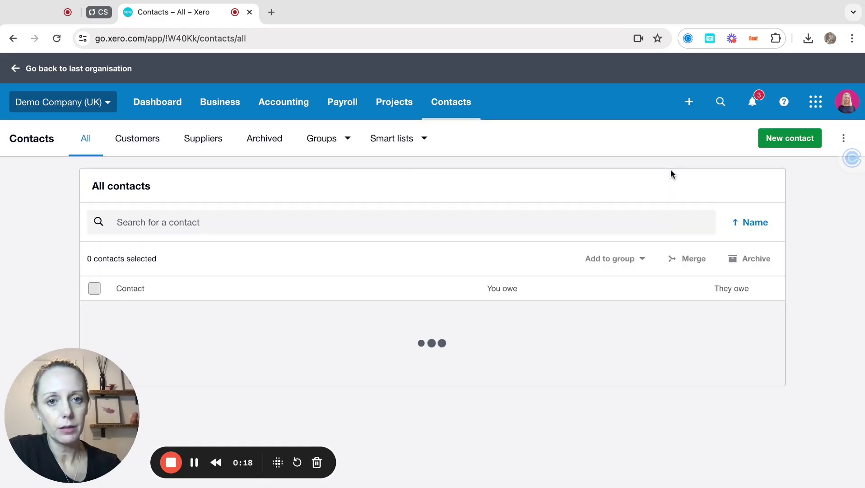
Create a new contact with the subcontractor's name, first and last name, and e-mail address.
{"action": "left_click", "coordinate": [785, 139]}
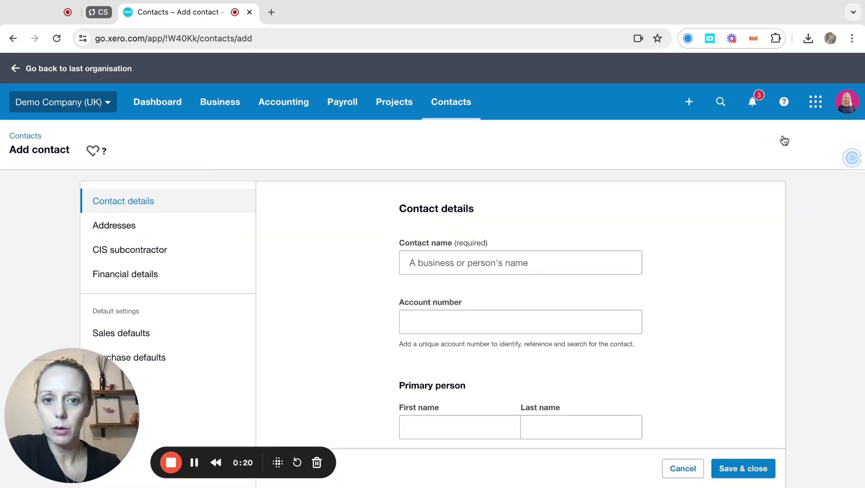
{"action": "left_click", "coordinate": [452, 264]}
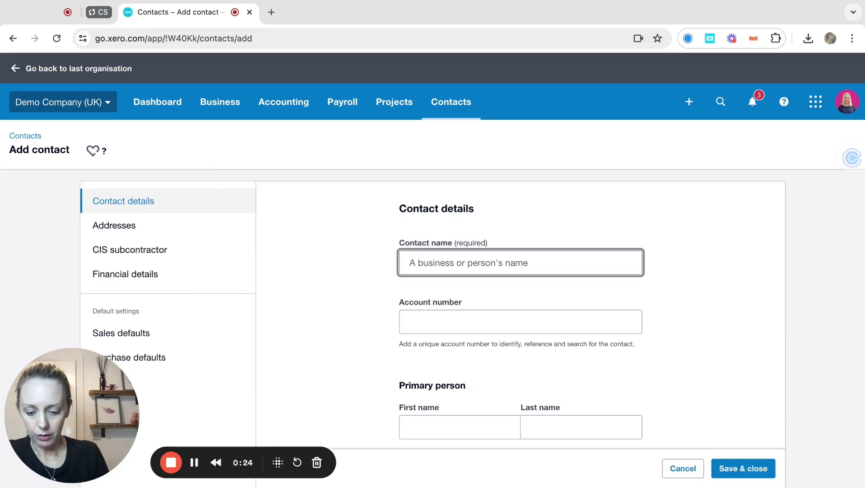
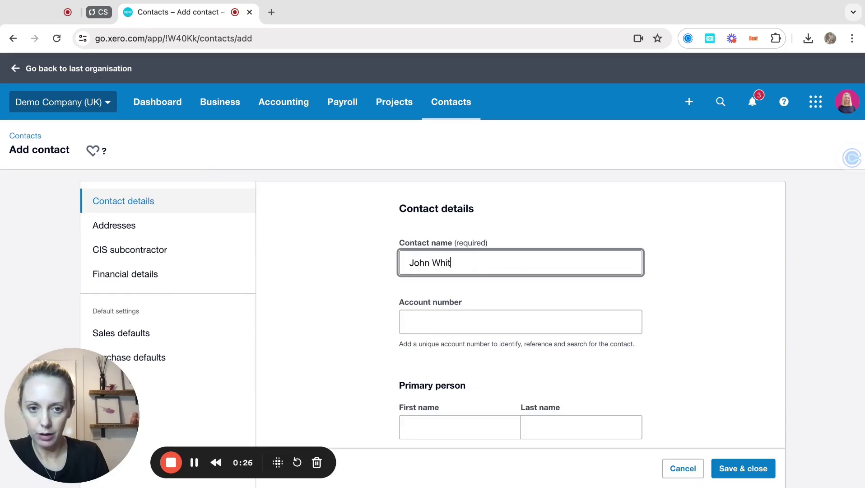
{"action": "key", "text": "Tab"}
{"action": "key", "text": "Tab"}
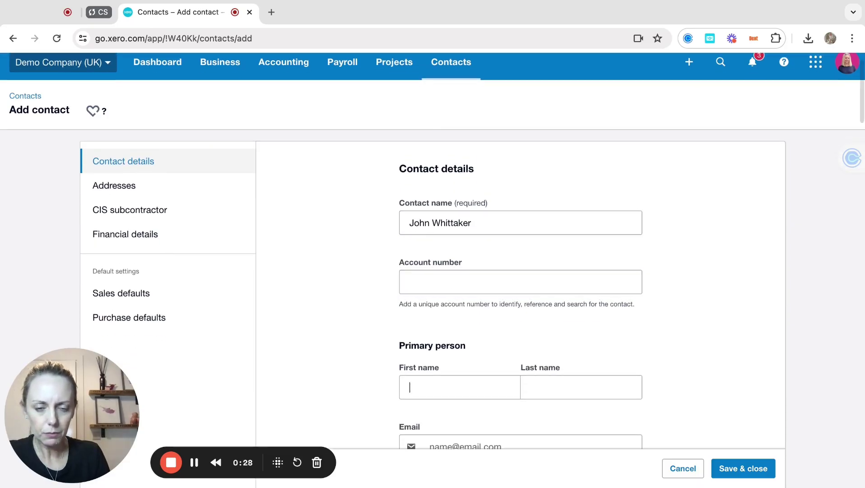
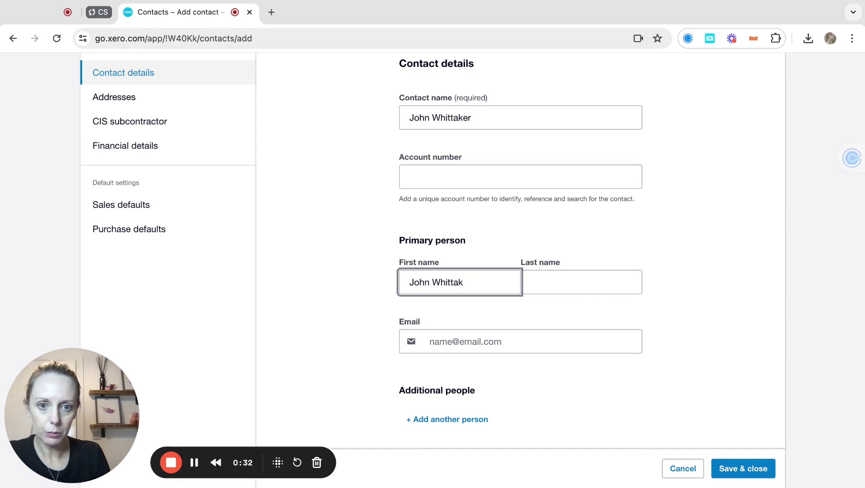
{"action": "key", "text": "Tab"}
{"action": "type", "text": "Whi"}
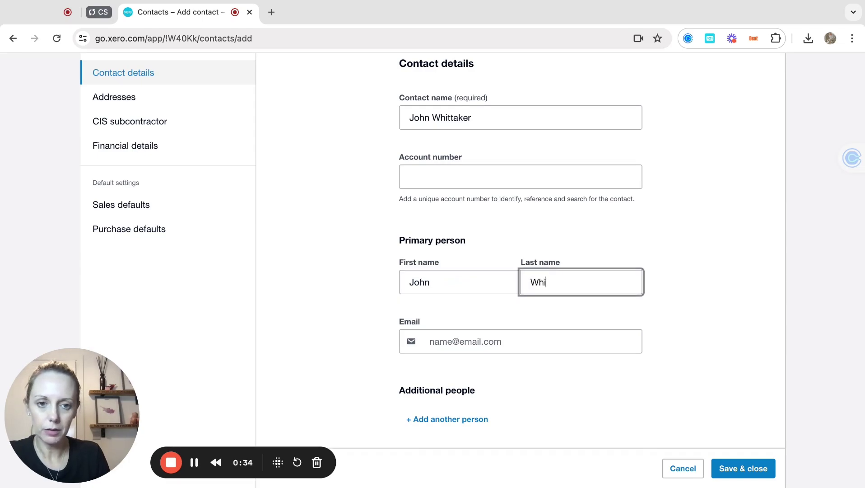
{"action": "type", "text": "ttaker"}
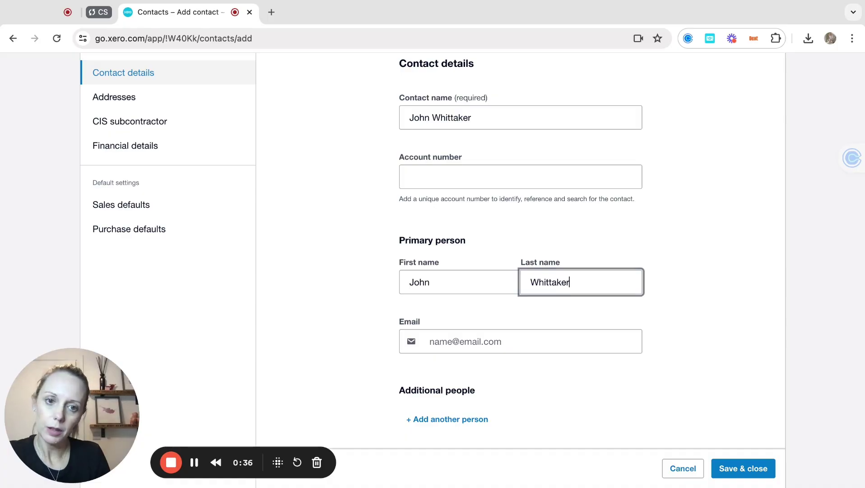
{"action": "key", "text": "Tab"}
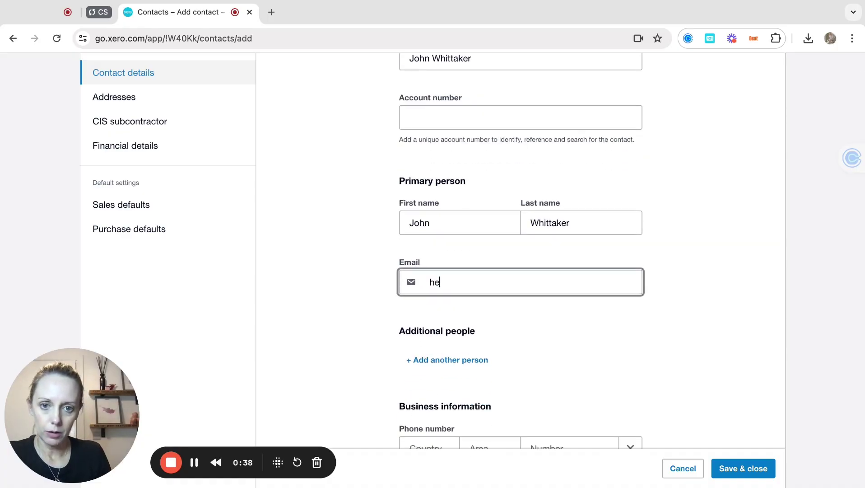
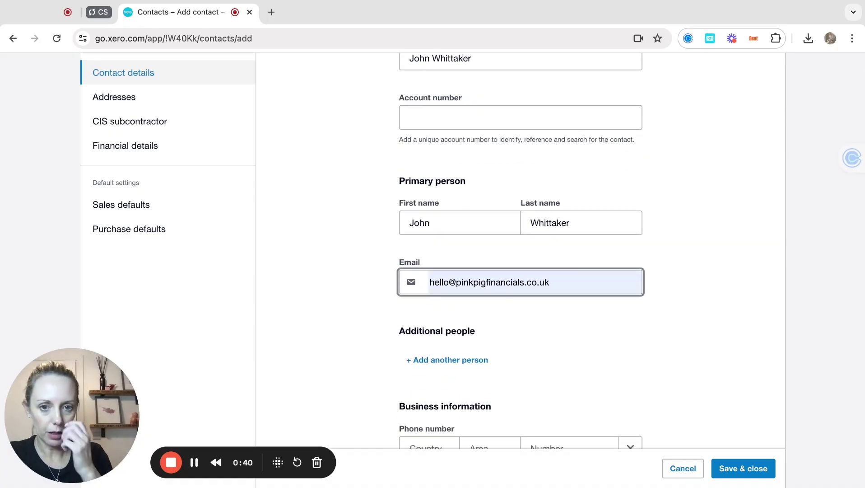
Look up a London billing address and save it as the delivery address too.
{"action": "scroll", "coordinate": [530, 335], "scroll_direction": "down", "scroll_amount": 6}
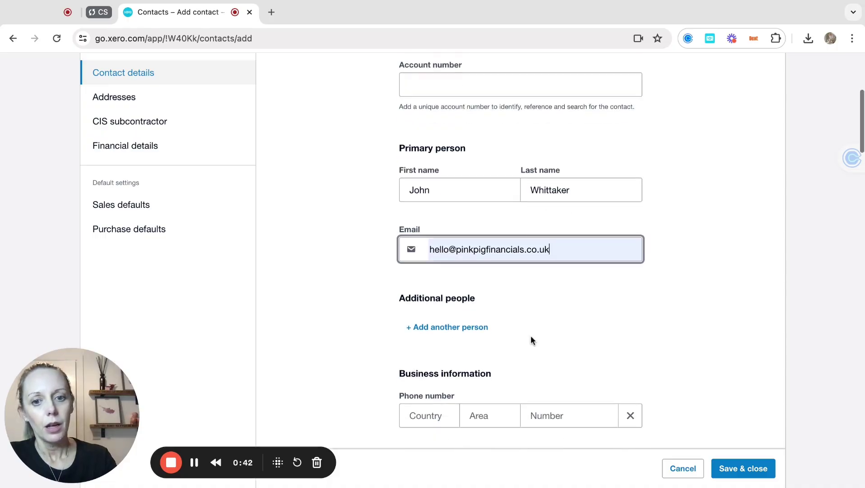
{"action": "scroll", "coordinate": [509, 341], "scroll_direction": "down", "scroll_amount": 3}
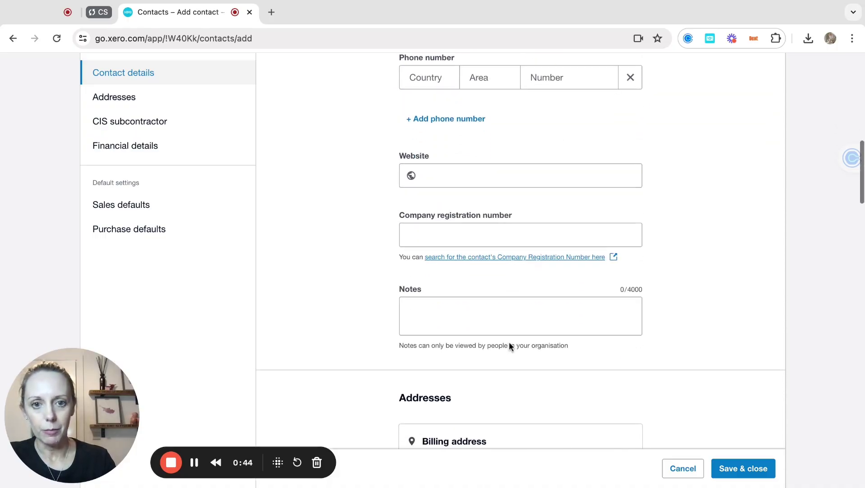
{"action": "scroll", "coordinate": [519, 271], "scroll_direction": "up", "scroll_amount": 1}
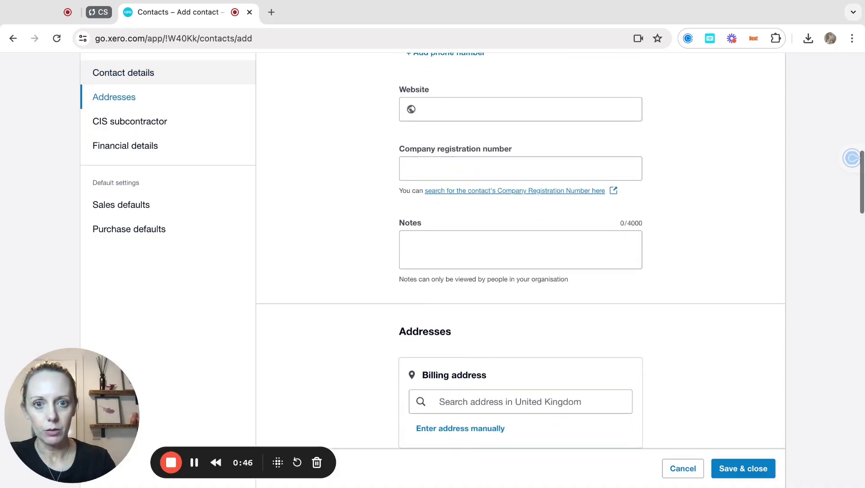
{"action": "scroll", "coordinate": [495, 207], "scroll_direction": "down", "scroll_amount": 5}
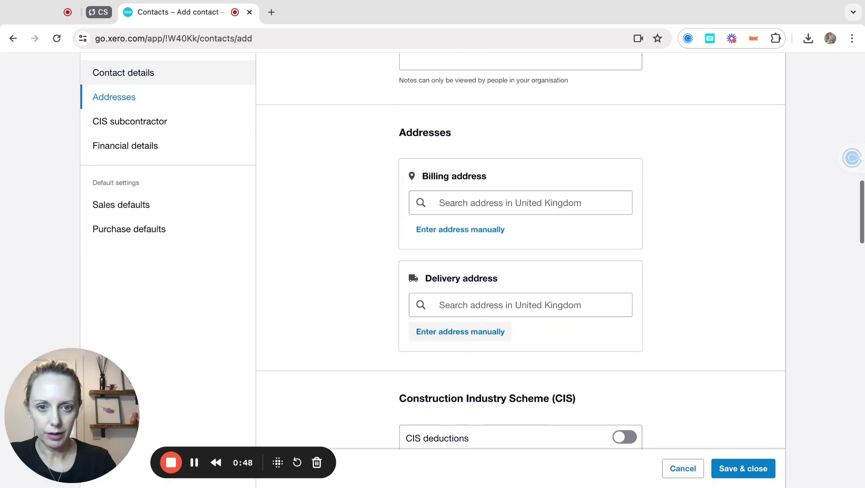
{"action": "left_click", "coordinate": [485, 199]}
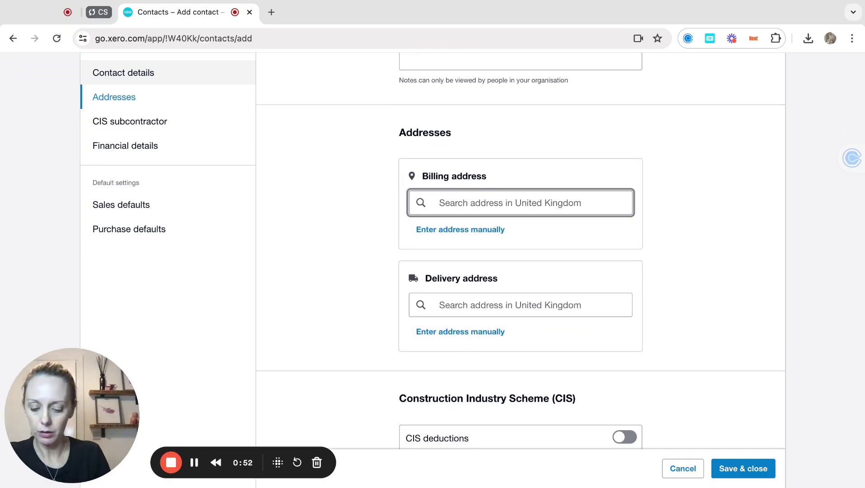
{"action": "type", "text": "cr"}
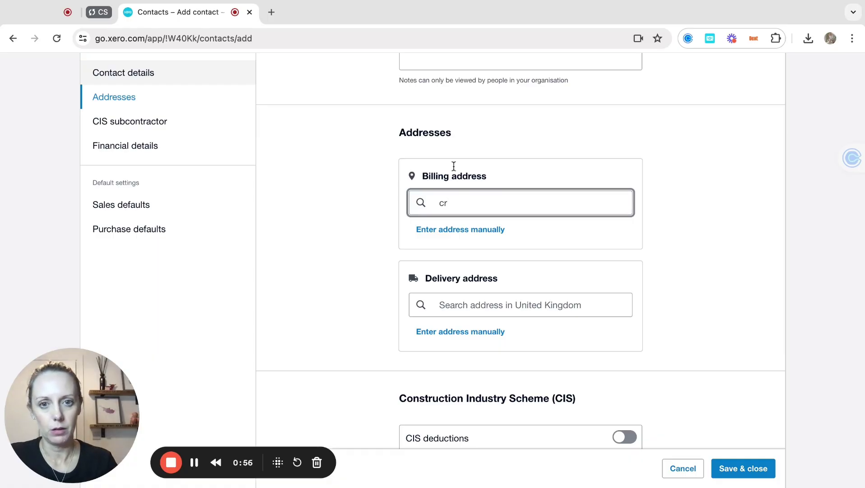
{"action": "key", "text": "BackSpace"}
{"action": "key", "text": "BackSpace"}
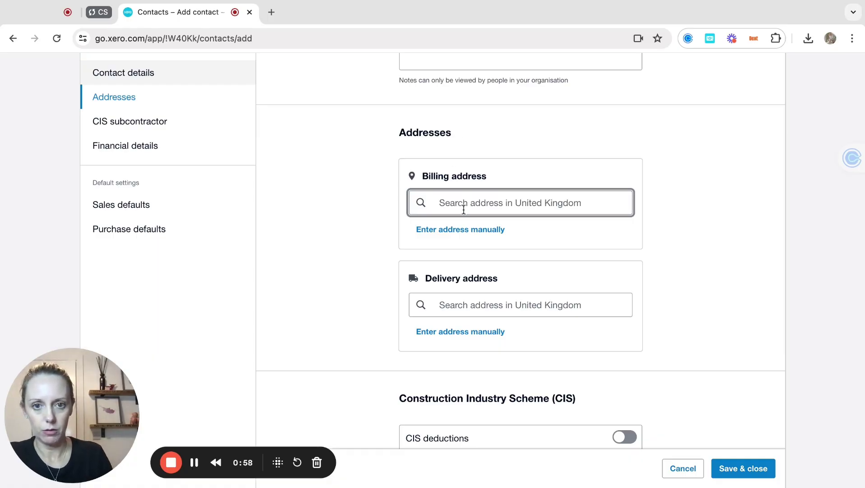
{"action": "type", "text": "london"}
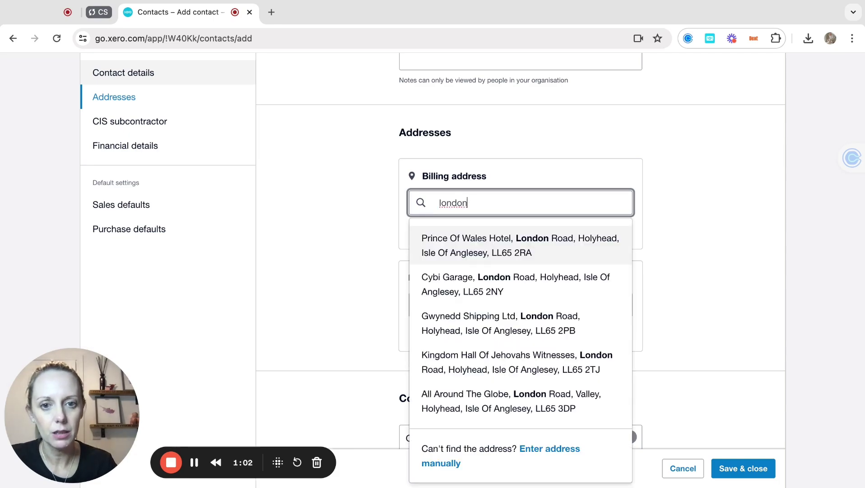
{"action": "left_click", "coordinate": [468, 251]}
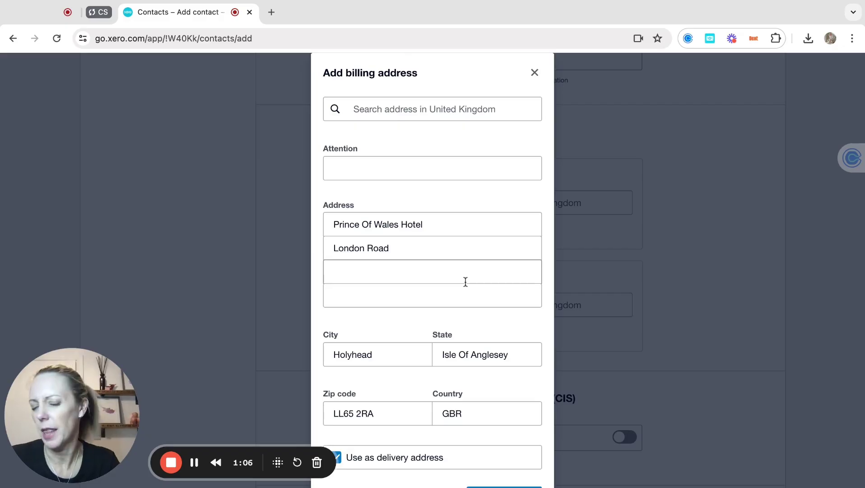
{"action": "scroll", "coordinate": [466, 282], "scroll_direction": "down", "scroll_amount": 2}
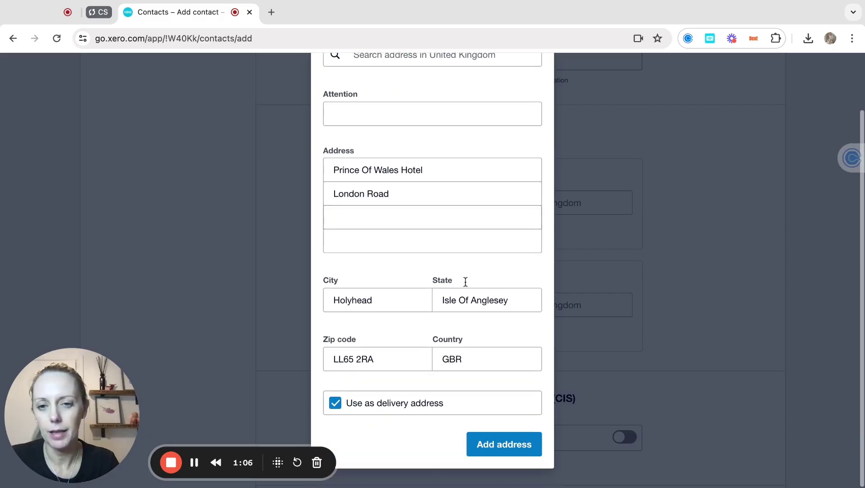
{"action": "left_click", "coordinate": [499, 445]}
{"action": "scroll", "coordinate": [511, 375], "scroll_direction": "down", "scroll_amount": 2}
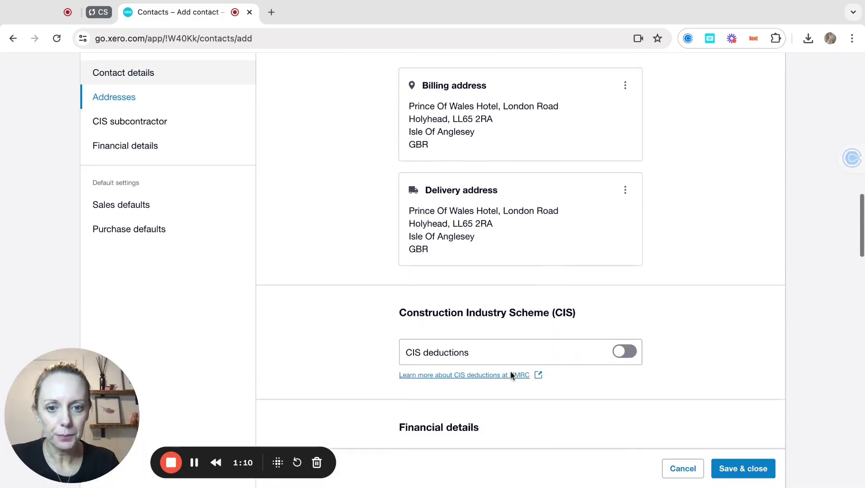
{"action": "scroll", "coordinate": [512, 375], "scroll_direction": "down", "scroll_amount": 2}
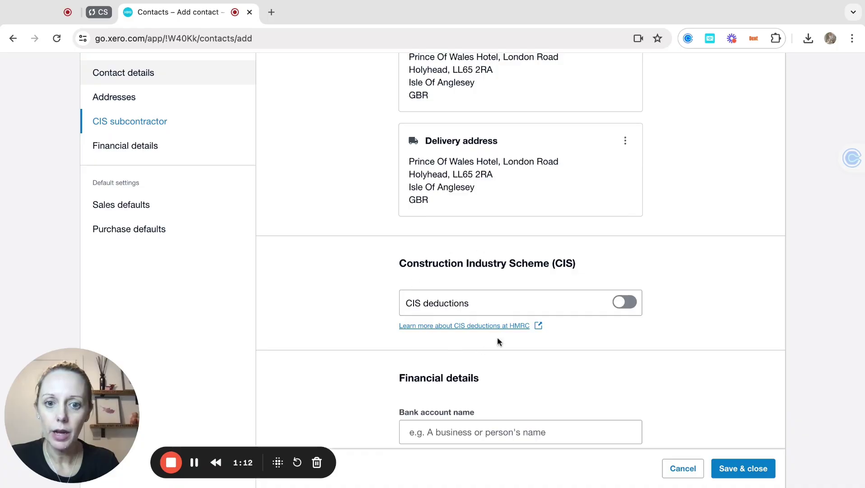
Enable CIS deductions with Standard (20%) rate and Sole Trader organisation type.
{"action": "left_click", "coordinate": [631, 301]}
{"action": "scroll", "coordinate": [632, 306], "scroll_direction": "down", "scroll_amount": 1}
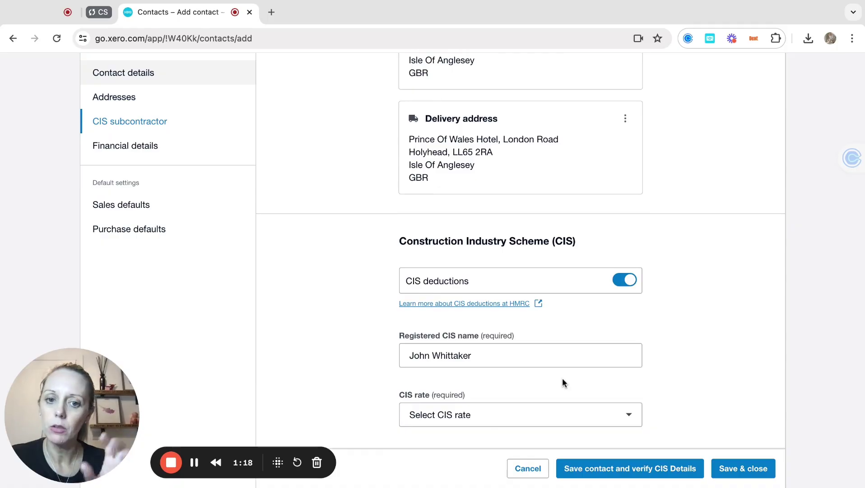
{"action": "scroll", "coordinate": [514, 382], "scroll_direction": "down", "scroll_amount": 3}
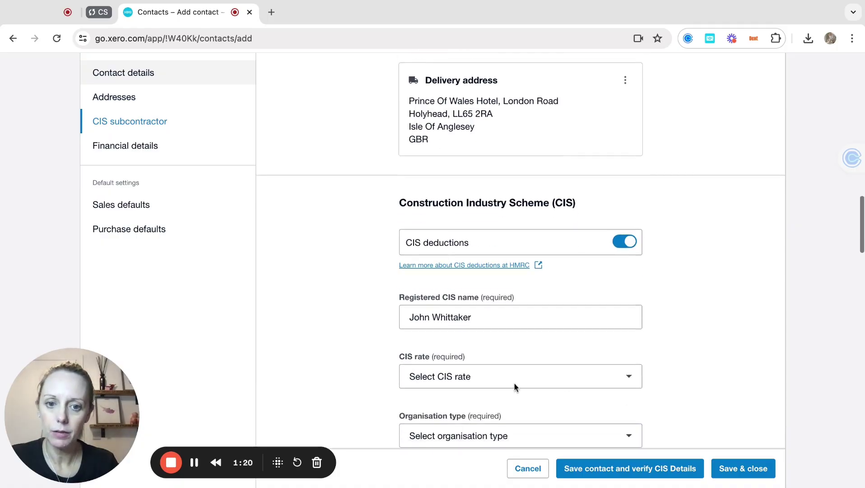
{"action": "left_click", "coordinate": [517, 263]}
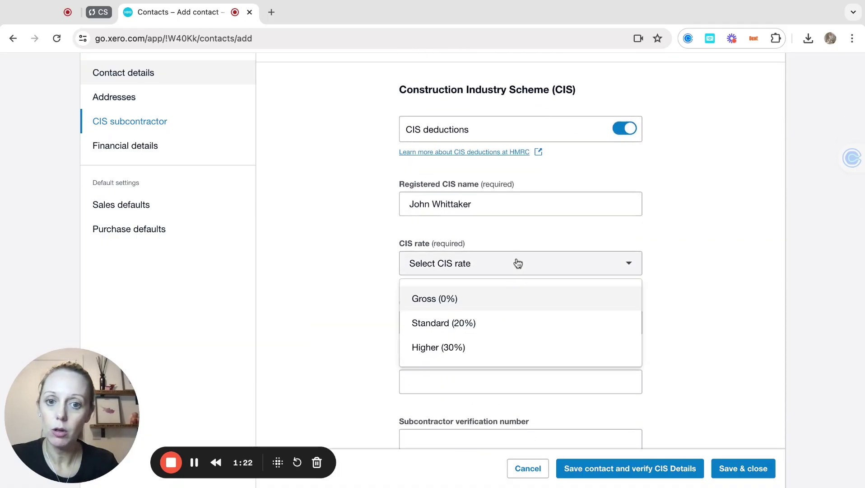
{"action": "left_click", "coordinate": [492, 323]}
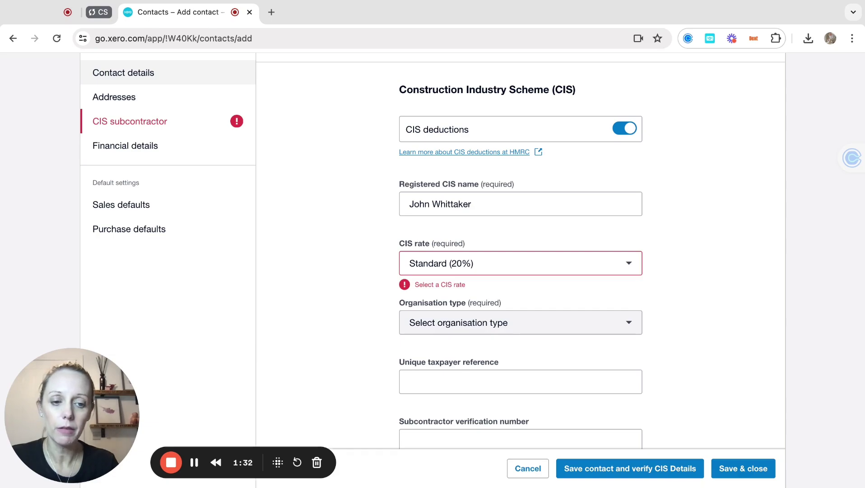
{"action": "left_click", "coordinate": [525, 271]}
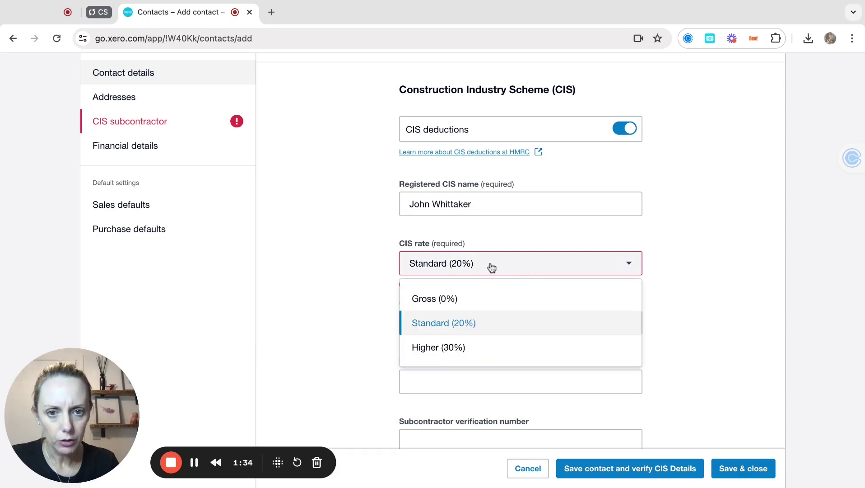
{"action": "left_click", "coordinate": [489, 268]}
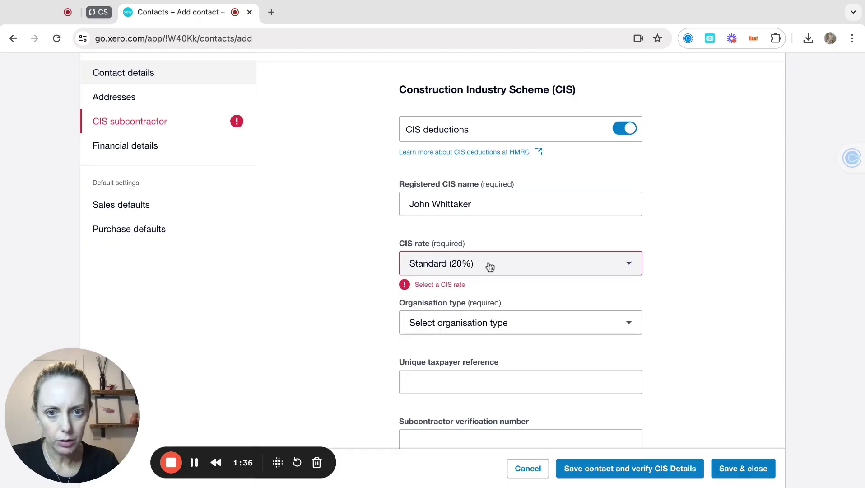
{"action": "left_click", "coordinate": [517, 330]}
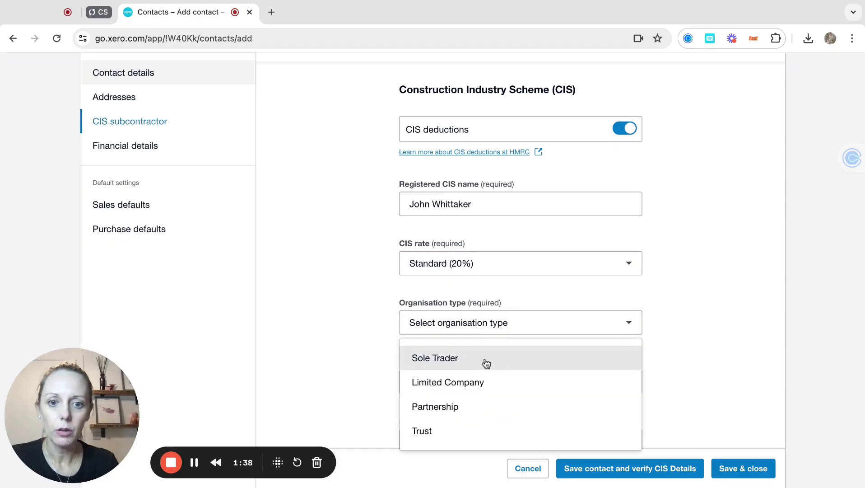
{"action": "left_click", "coordinate": [486, 362]}
{"action": "scroll", "coordinate": [483, 361], "scroll_direction": "down", "scroll_amount": 2}
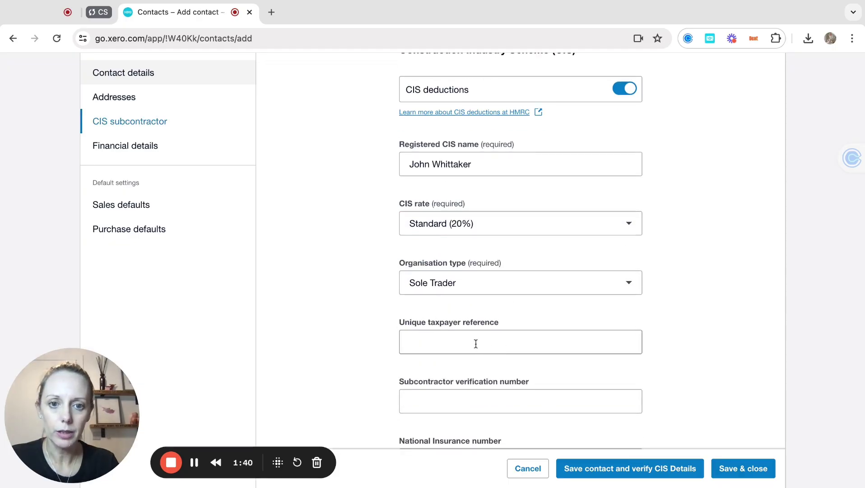
Enter the subcontractor's unique taxpayer reference and National Insurance number.
{"action": "left_click", "coordinate": [476, 344]}
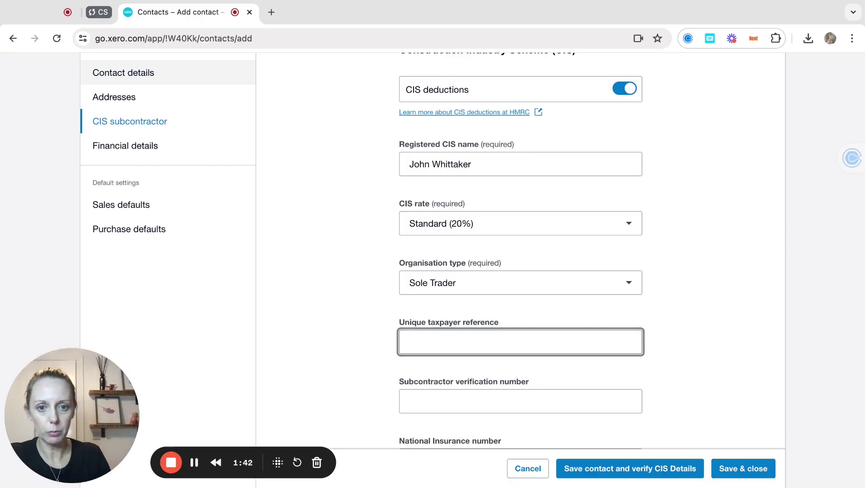
{"action": "type", "text": "12"}
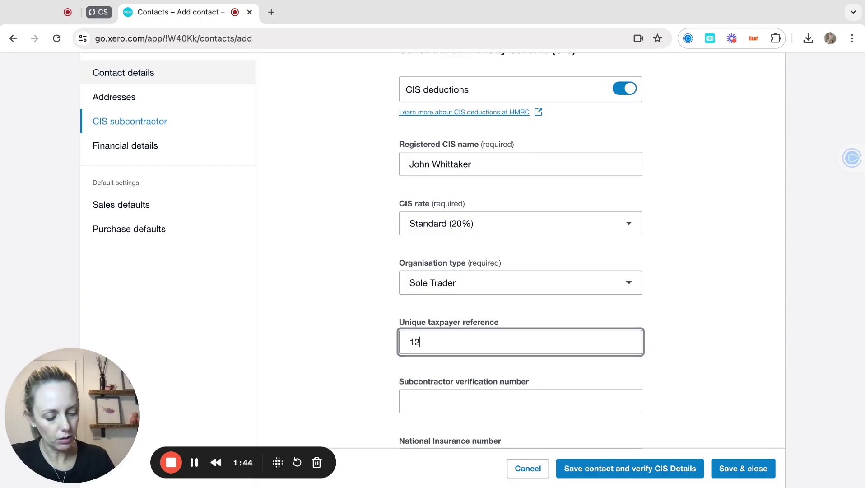
{"action": "type", "text": "345678"}
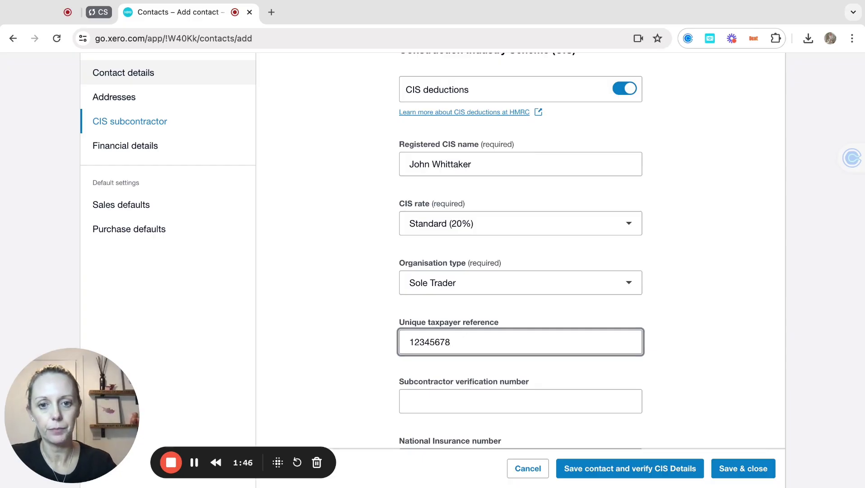
{"action": "scroll", "coordinate": [520, 253], "scroll_direction": "down", "scroll_amount": 3}
{"action": "type", "text": "05"}
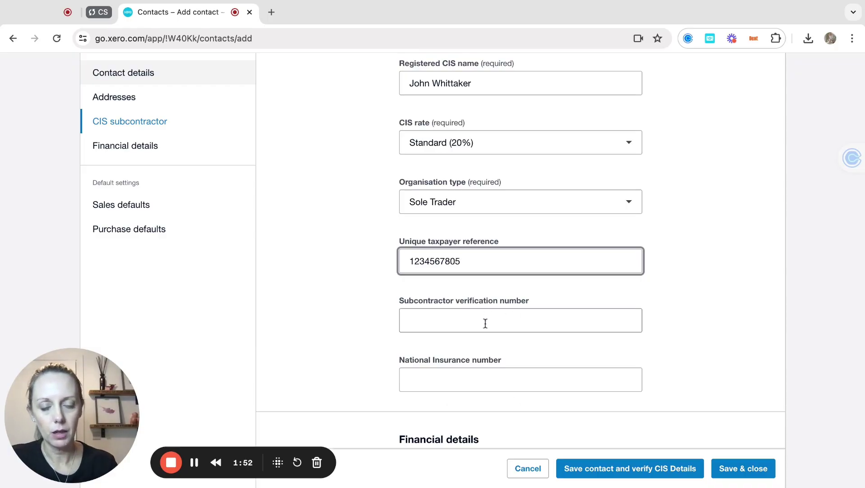
{"action": "left_click", "coordinate": [459, 377]}
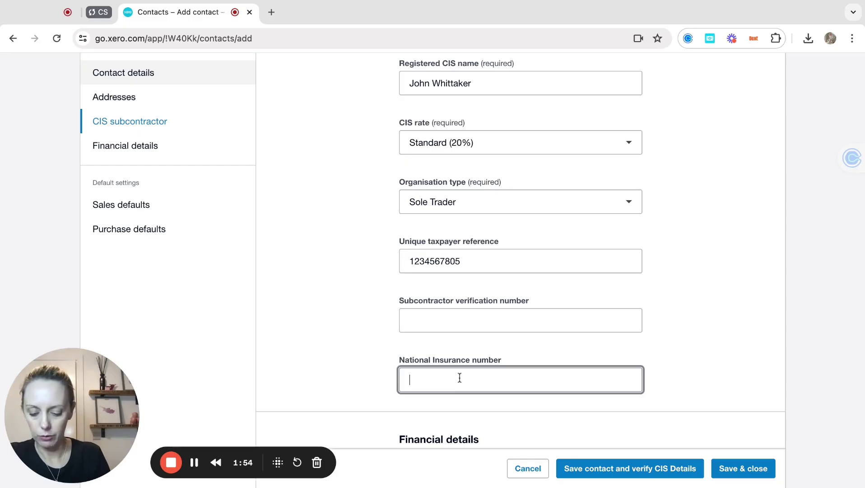
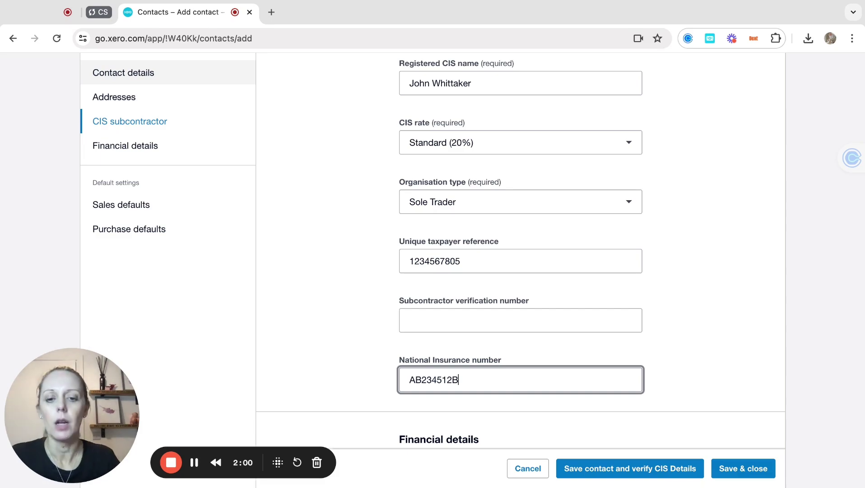
Set purchase account 321 - CIS Labour Expense and bill due day 7.
{"action": "scroll", "coordinate": [527, 344], "scroll_direction": "down", "scroll_amount": 8}
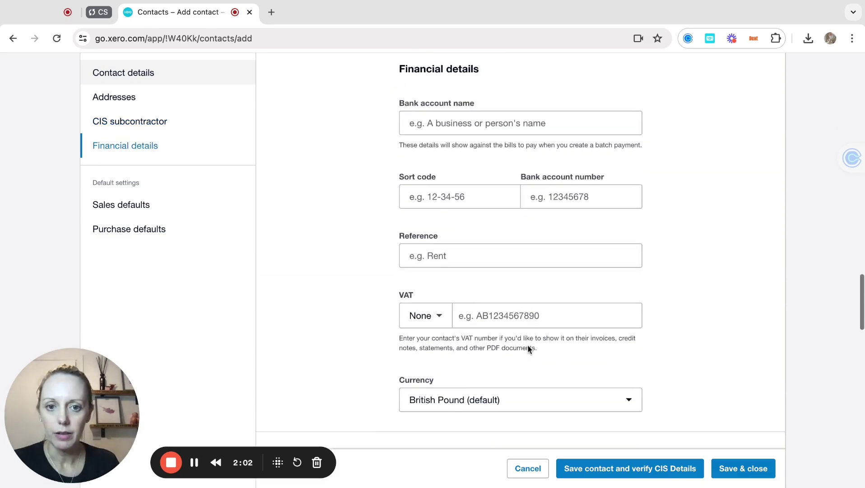
{"action": "scroll", "coordinate": [528, 347], "scroll_direction": "down", "scroll_amount": 12}
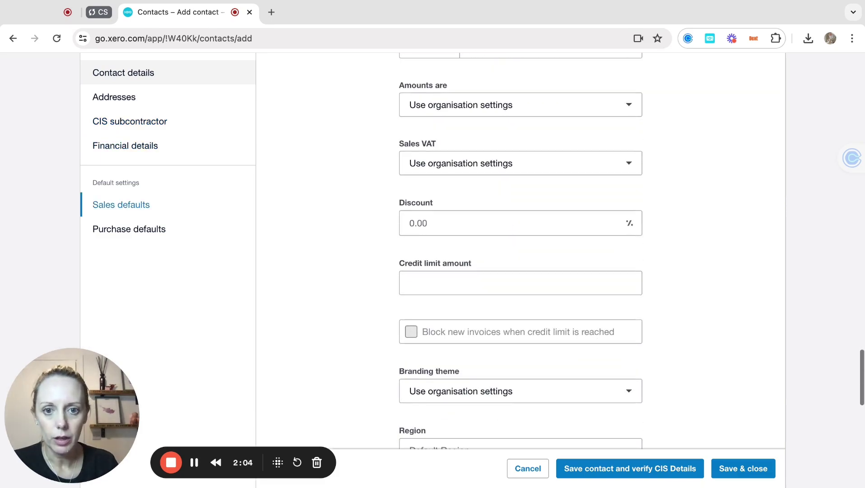
{"action": "scroll", "coordinate": [521, 251], "scroll_direction": "down", "scroll_amount": 9}
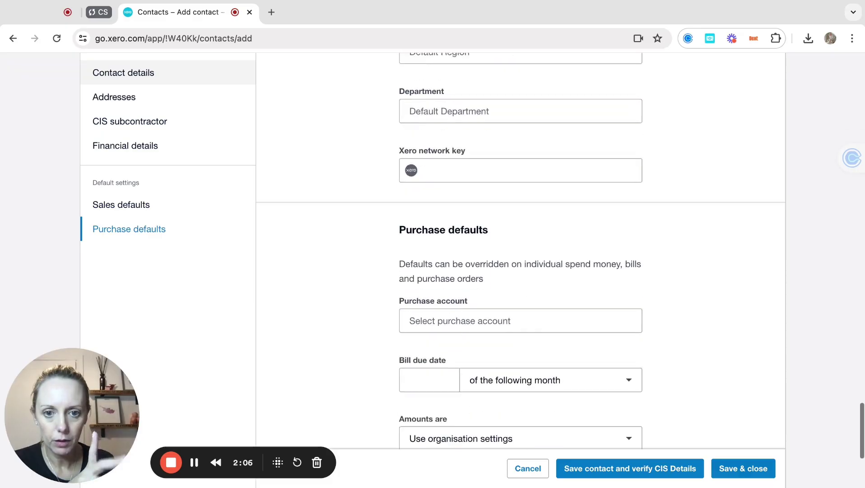
{"action": "scroll", "coordinate": [521, 251], "scroll_direction": "down", "scroll_amount": 2}
{"action": "left_click", "coordinate": [474, 259]}
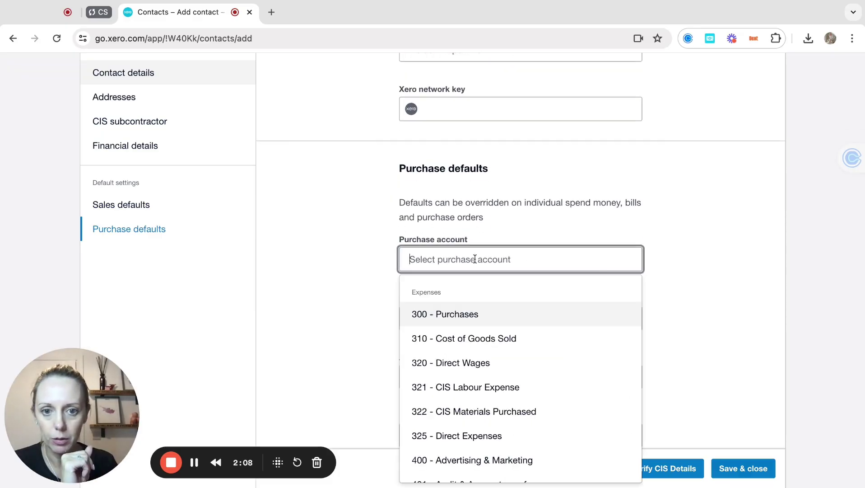
{"action": "left_click", "coordinate": [473, 387]}
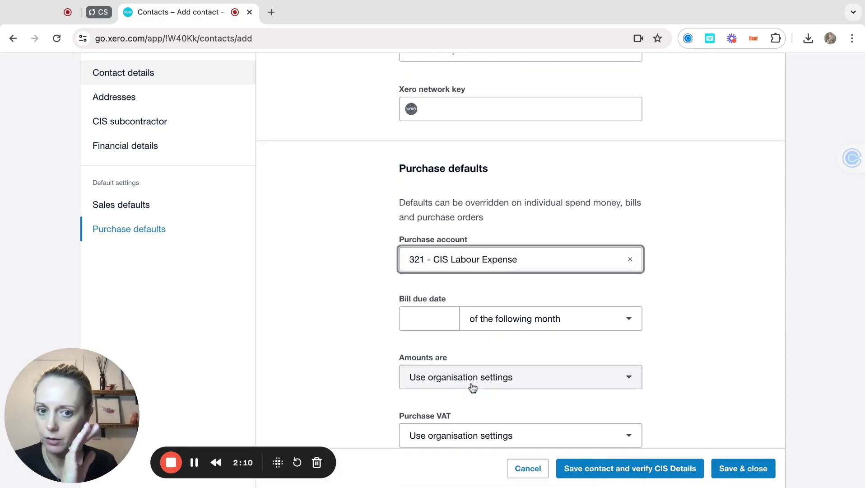
{"action": "left_click", "coordinate": [433, 319]}
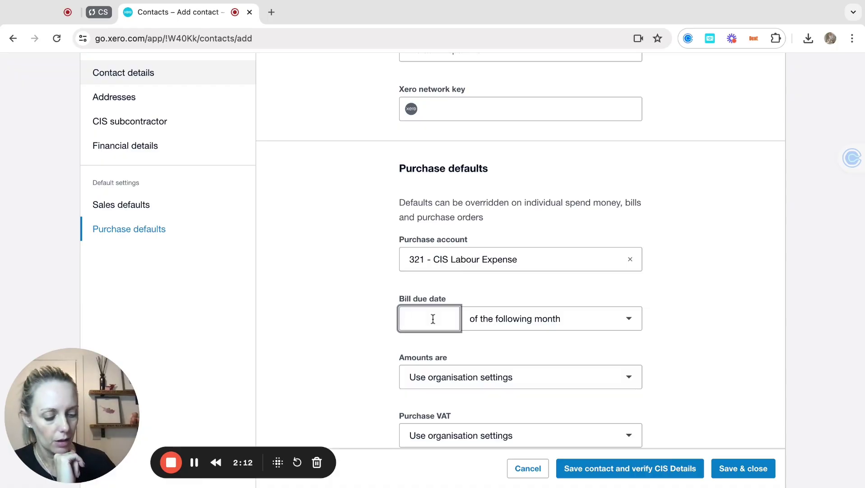
{"action": "type", "text": "7"}
{"action": "key", "text": "Tab"}
{"action": "scroll", "coordinate": [433, 319], "scroll_direction": "down", "scroll_amount": 2}
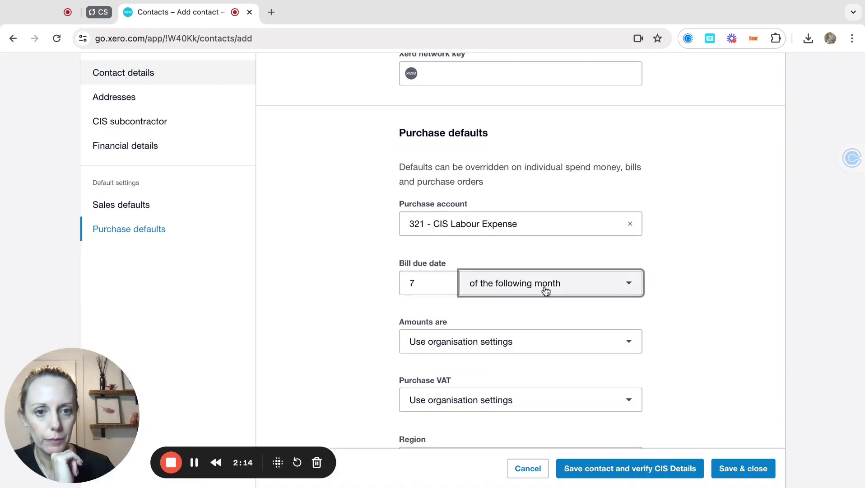
Make bills due 7 days after bill date with No VAT, then save and verify CIS.
{"action": "left_click", "coordinate": [546, 291]}
{"action": "left_click", "coordinate": [525, 342]}
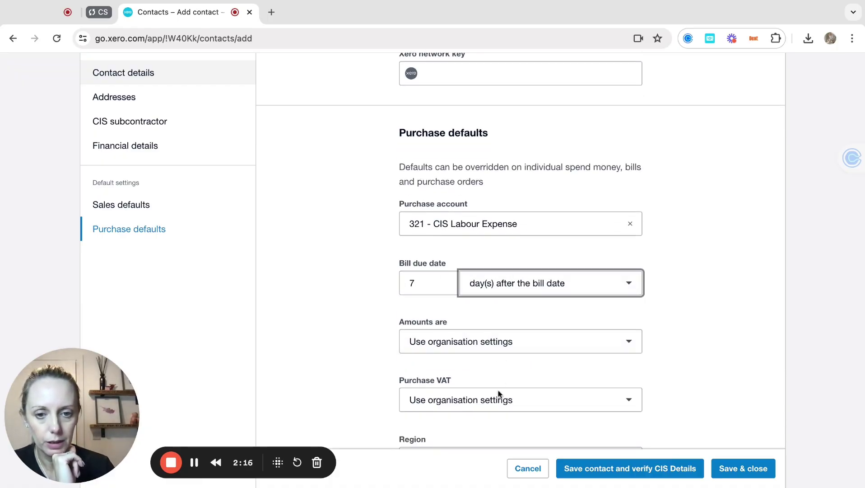
{"action": "scroll", "coordinate": [496, 399], "scroll_direction": "down", "scroll_amount": 3}
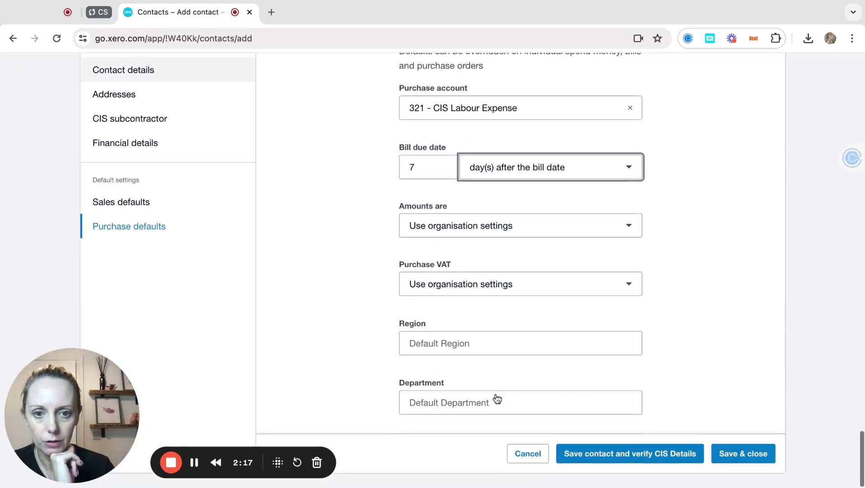
{"action": "left_click", "coordinate": [506, 284]}
{"action": "scroll", "coordinate": [436, 241], "scroll_direction": "down", "scroll_amount": 1}
{"action": "scroll", "coordinate": [475, 203], "scroll_direction": "down", "scroll_amount": 2}
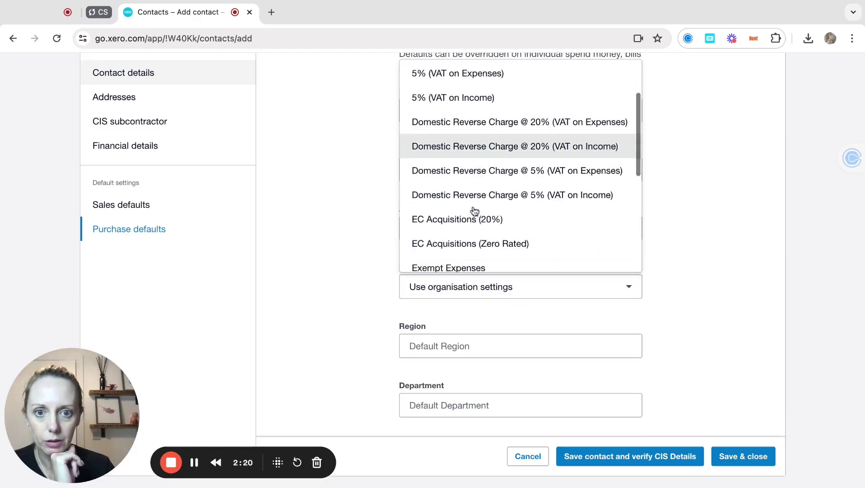
{"action": "scroll", "coordinate": [474, 211], "scroll_direction": "down", "scroll_amount": 3}
{"action": "left_click", "coordinate": [474, 208]}
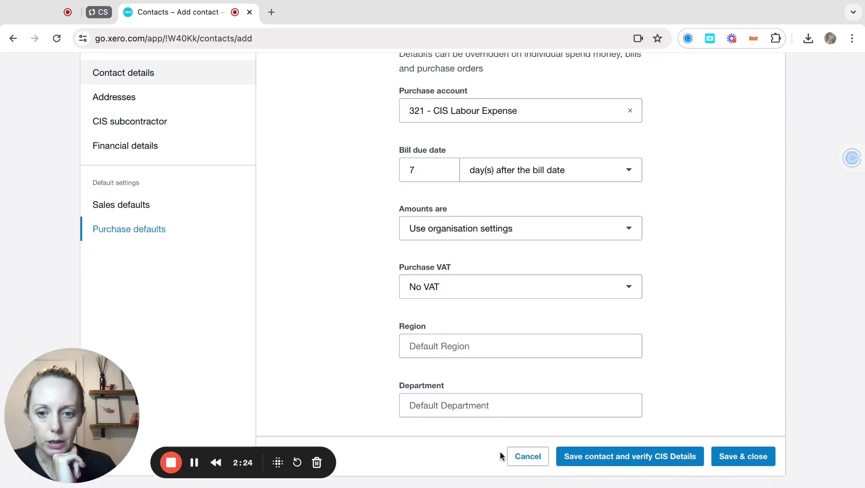
{"action": "key", "text": "super+Tab"}
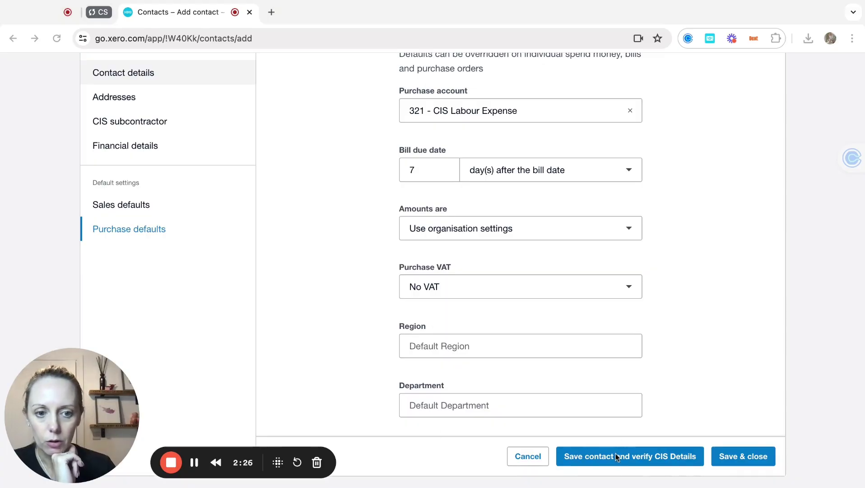
{"action": "left_click", "coordinate": [614, 458]}
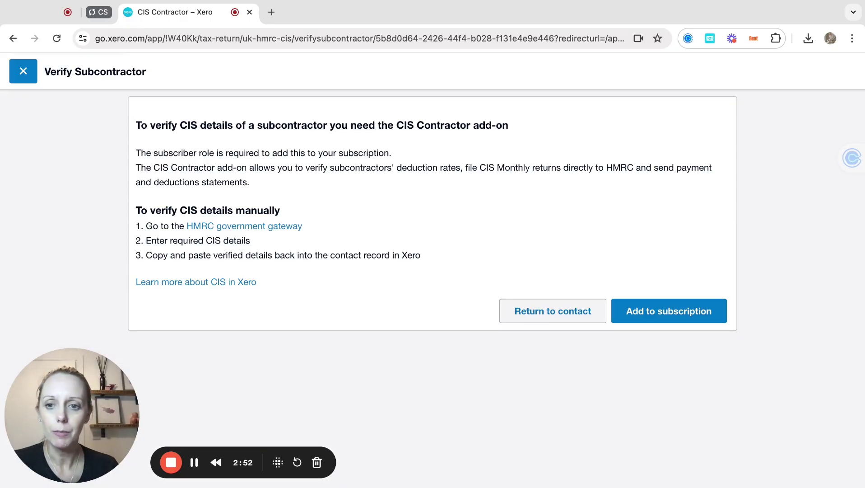
Save the CIS subcontractor settings, leaving the verification number blank, and close.
{"action": "left_click", "coordinate": [552, 312]}
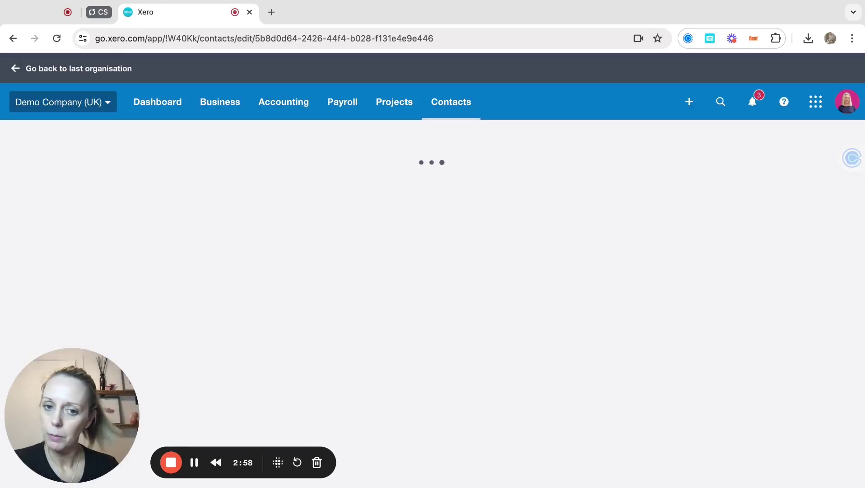
{"action": "scroll", "coordinate": [498, 328], "scroll_direction": "down", "scroll_amount": 12}
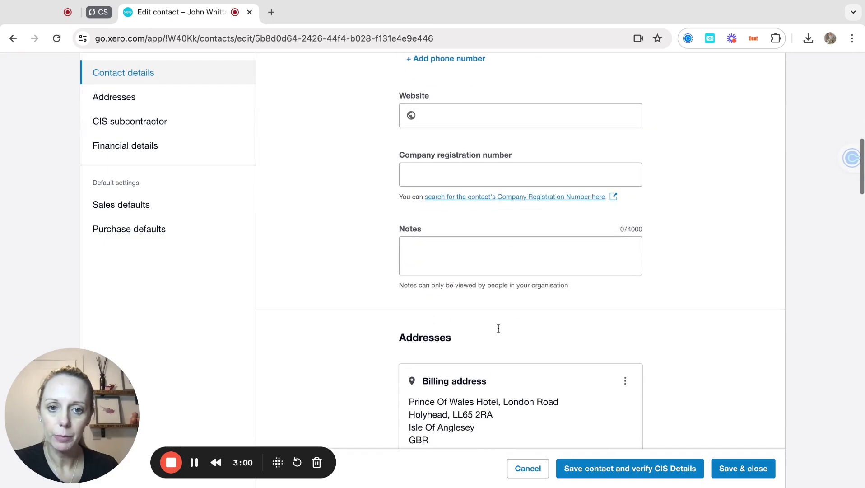
{"action": "scroll", "coordinate": [480, 157], "scroll_direction": "down", "scroll_amount": 10}
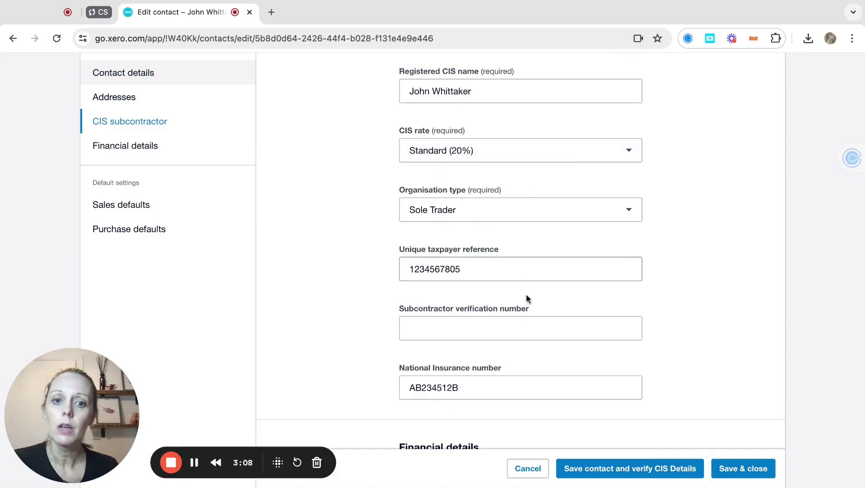
{"action": "left_click", "coordinate": [489, 328]}
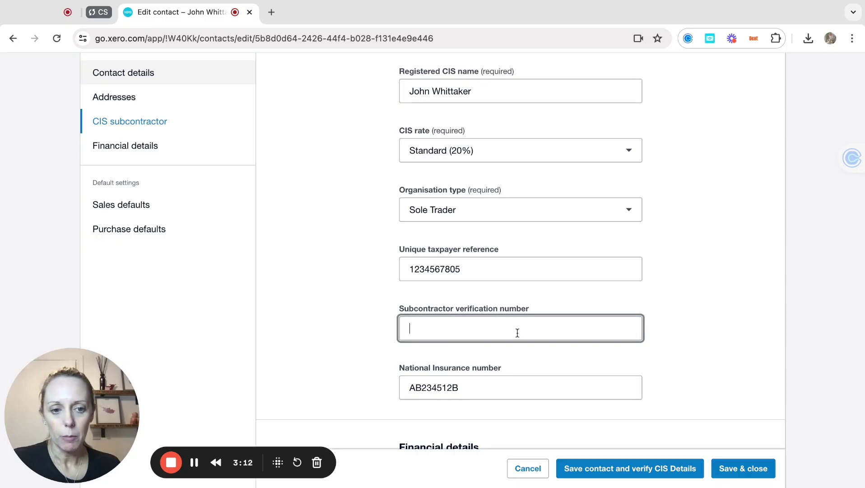
{"action": "left_click", "coordinate": [750, 472]}
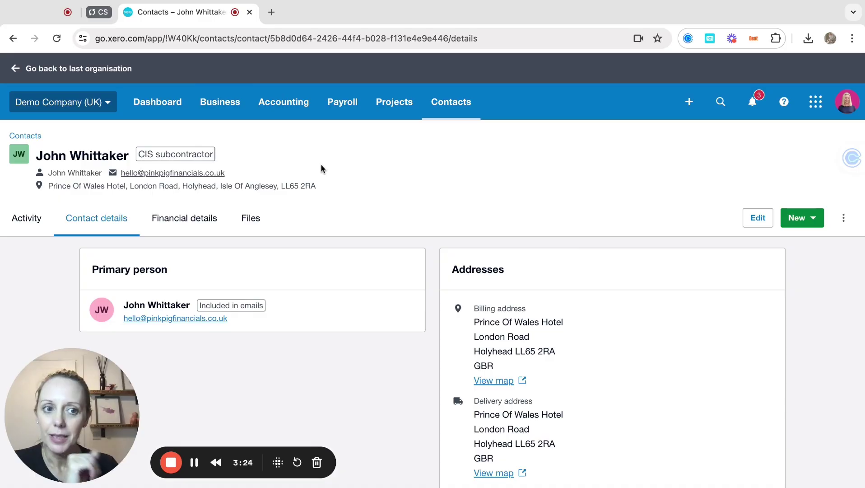
Start a new bill for the subcontractor with a 'day rate labour' line, qty 1 at 175.00.
{"action": "left_click", "coordinate": [803, 219]}
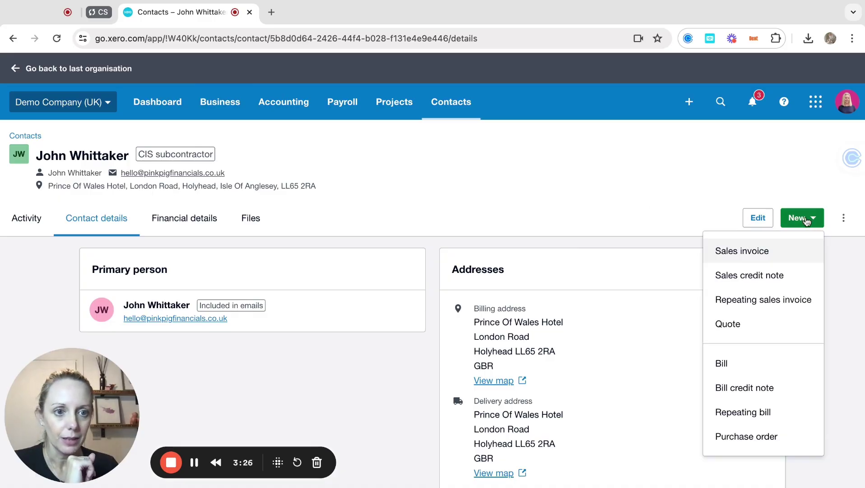
{"action": "left_click", "coordinate": [744, 363]}
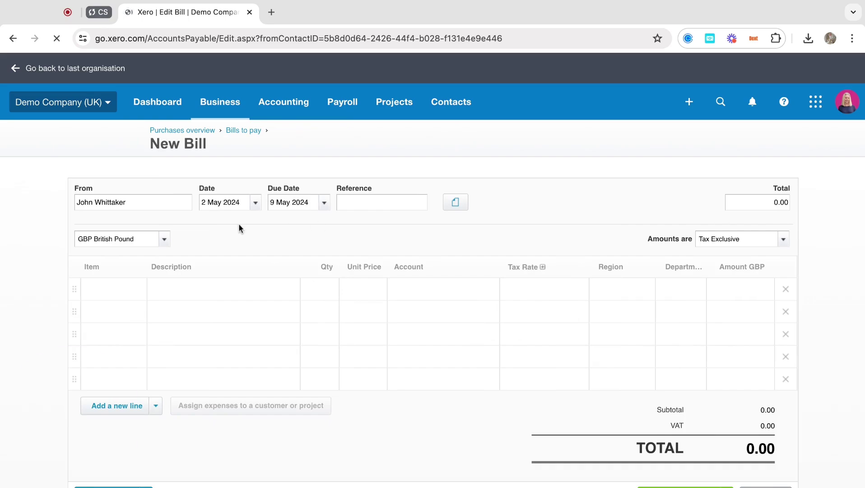
{"action": "left_click", "coordinate": [203, 289]}
{"action": "type", "text": "day rate labour"}
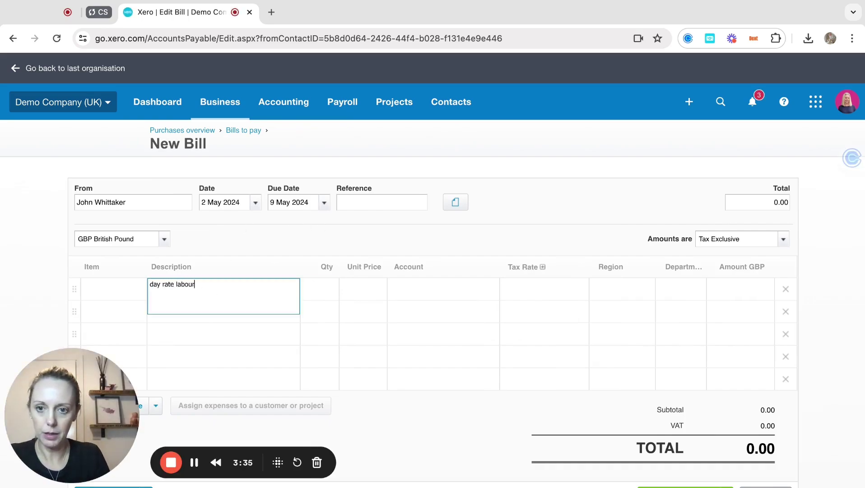
{"action": "key", "text": "Tab"}
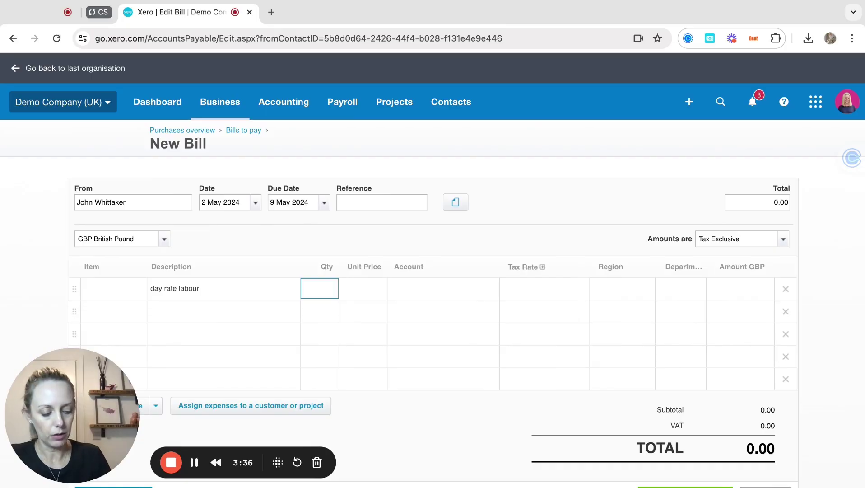
{"action": "type", "text": "1"}
{"action": "key", "text": "Tab"}
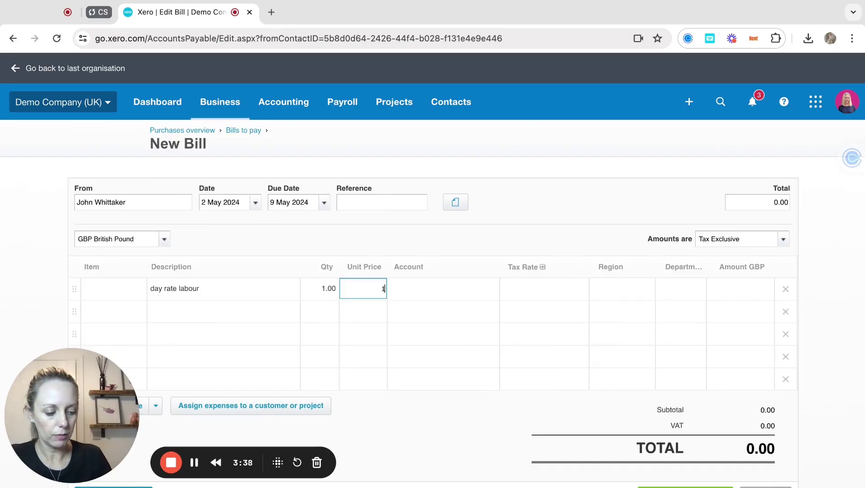
{"action": "type", "text": "175"}
{"action": "key", "text": "Tab"}
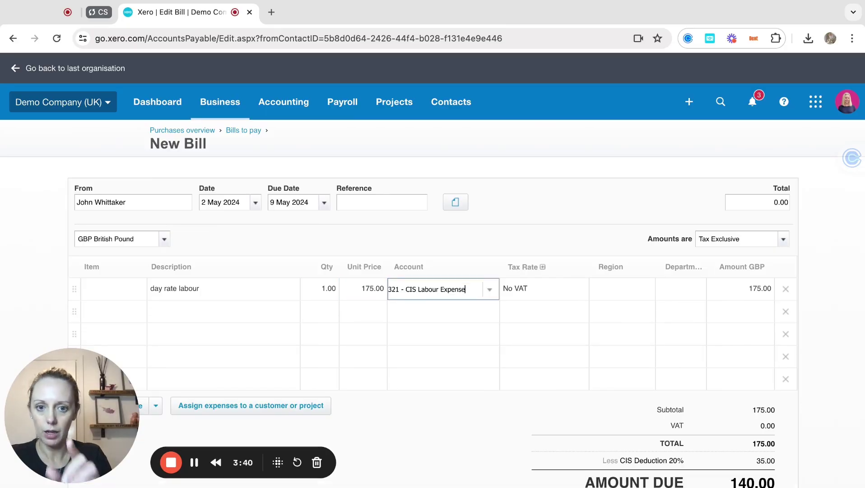
Add a 'materials' line, qty 1 at 45.00, coded to 322 - CIS Materials Purchased.
{"action": "left_click", "coordinate": [190, 311]}
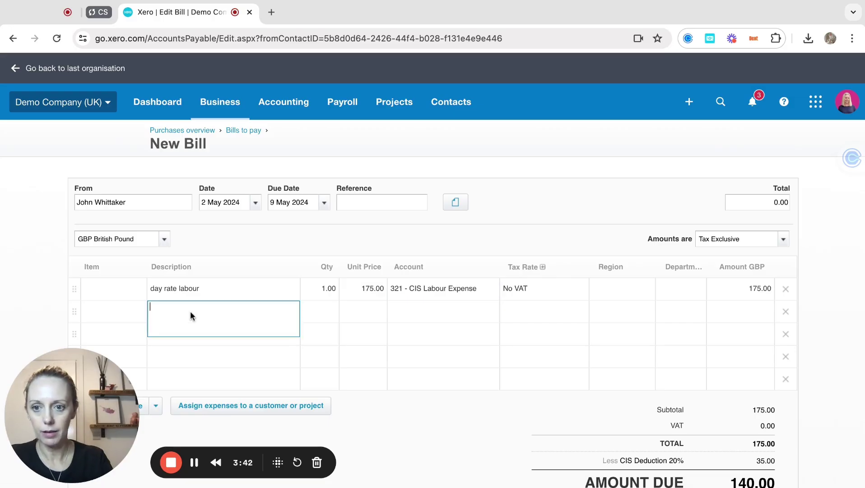
{"action": "type", "text": "materials"}
{"action": "key", "text": "Tab"}
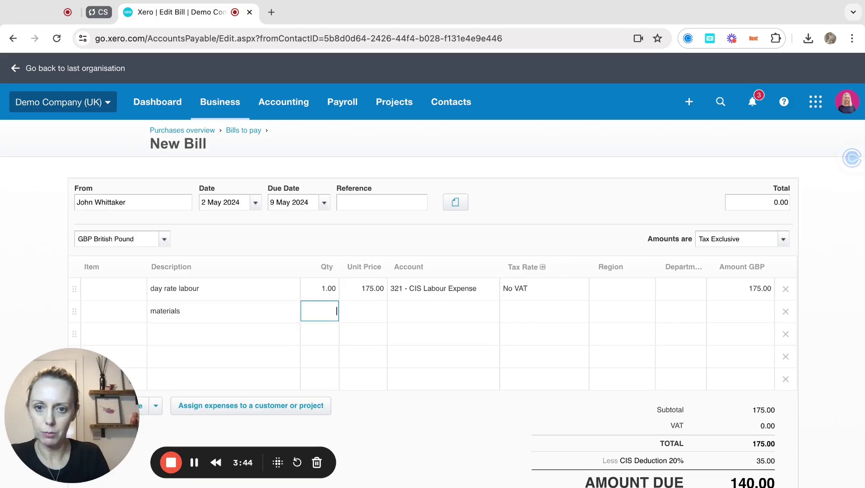
{"action": "type", "text": "1"}
{"action": "key", "text": "Tab"}
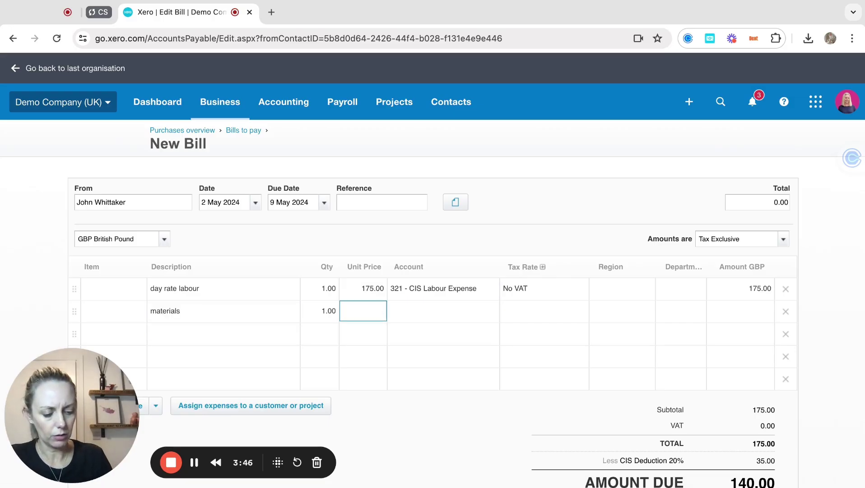
{"action": "type", "text": "45"}
{"action": "key", "text": "Tab"}
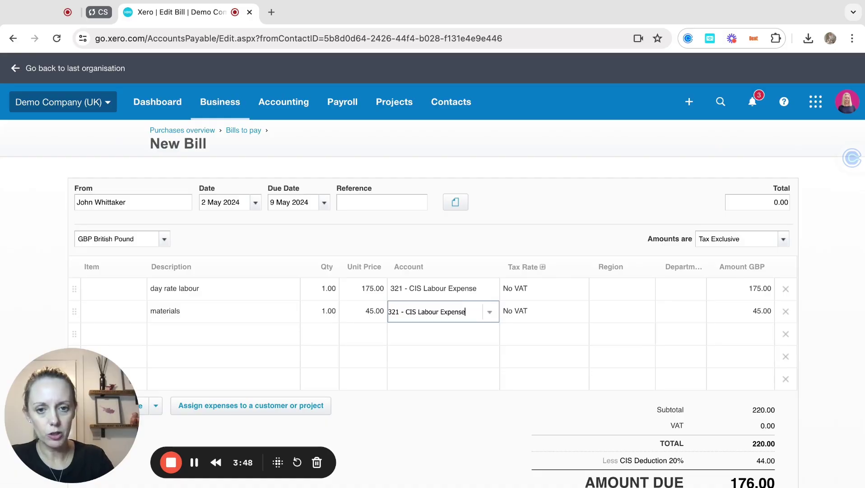
{"action": "left_click", "coordinate": [489, 312]}
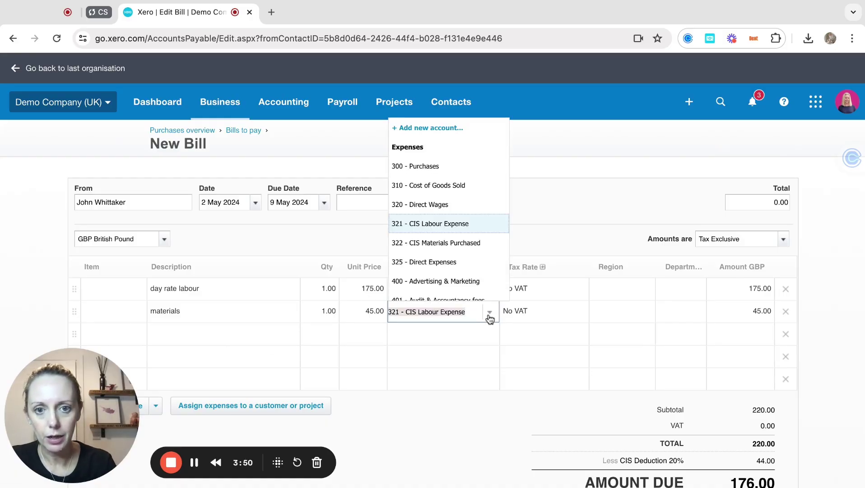
{"action": "left_click", "coordinate": [455, 244]}
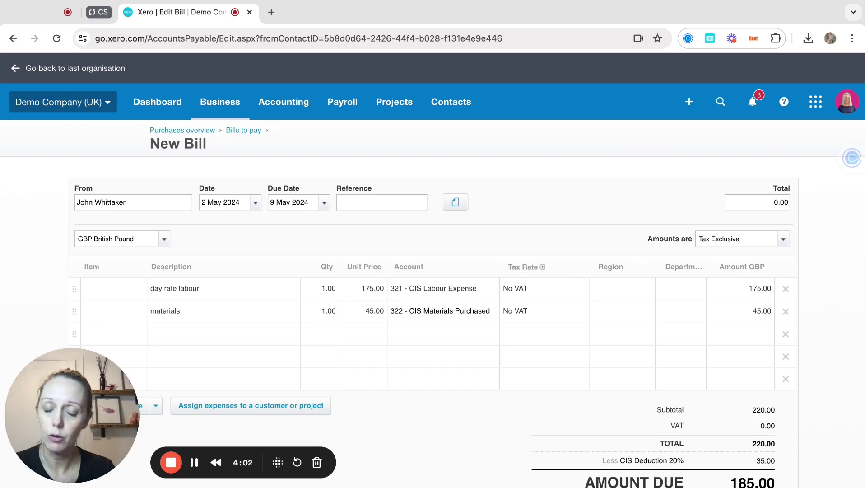
{"action": "scroll", "coordinate": [433, 275], "scroll_direction": "down", "scroll_amount": 2}
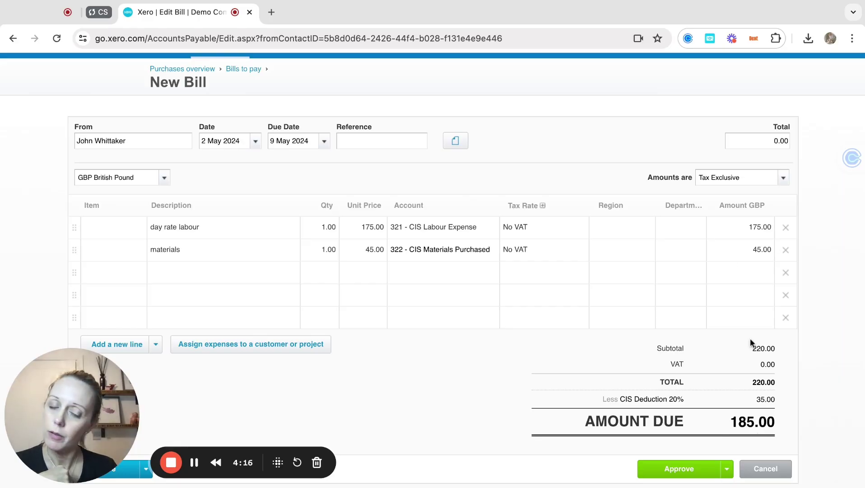
Approve the bill and pay 185.00 on 2 May 2024 from 090 - Business Bank Account.
{"action": "left_click", "coordinate": [672, 469]}
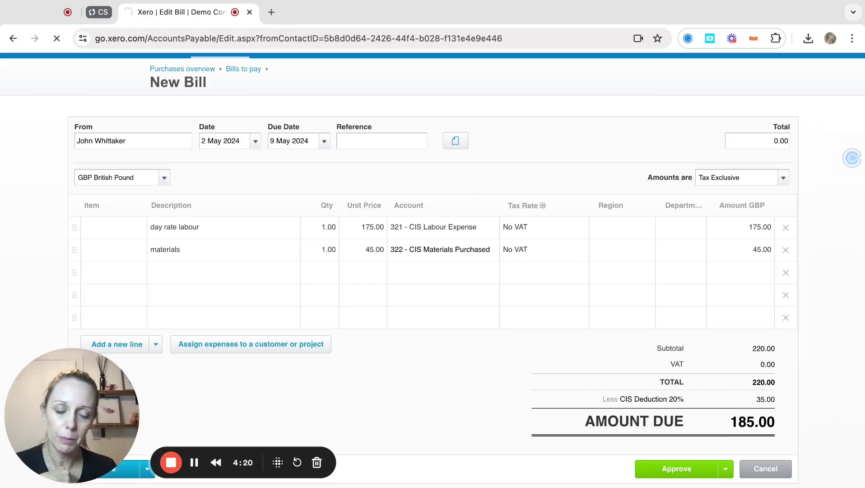
{"action": "scroll", "coordinate": [553, 385], "scroll_direction": "down", "scroll_amount": 6}
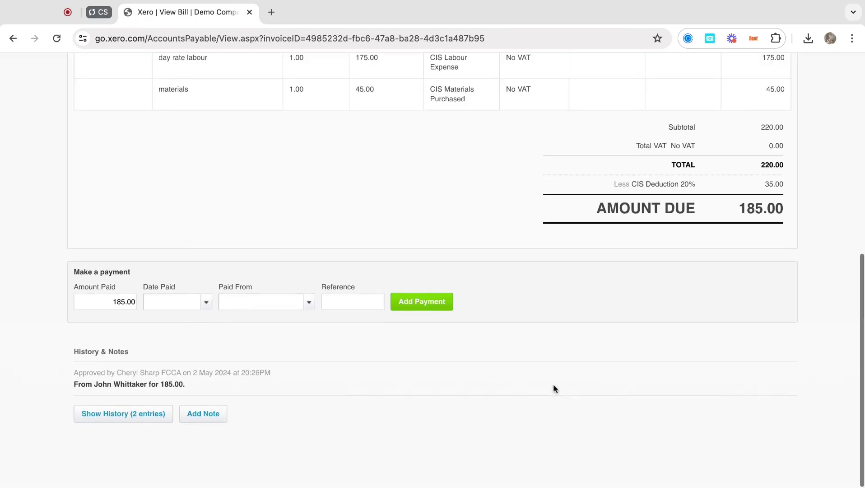
{"action": "left_click", "coordinate": [206, 303]}
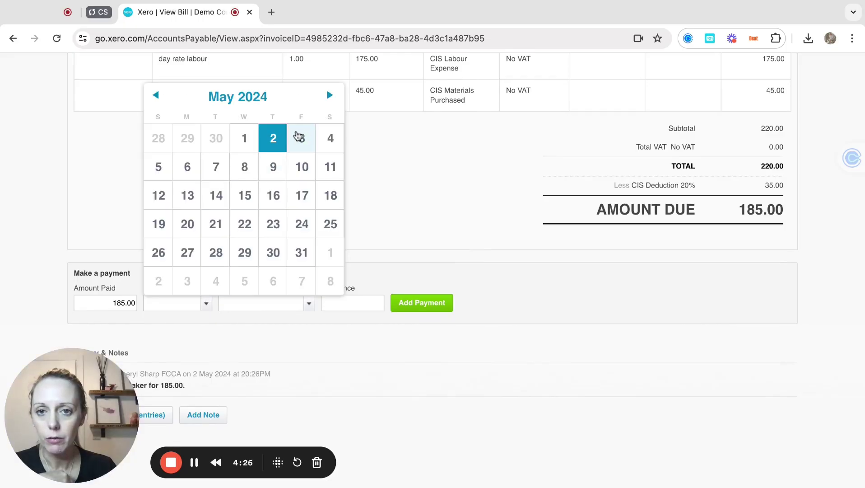
{"action": "left_click", "coordinate": [298, 136]}
{"action": "left_click", "coordinate": [205, 303]}
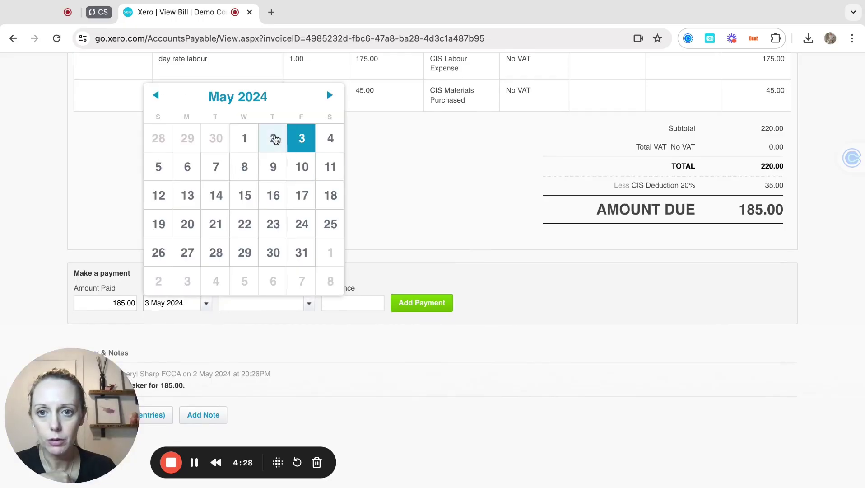
{"action": "left_click", "coordinate": [274, 139]}
{"action": "left_click", "coordinate": [309, 304]}
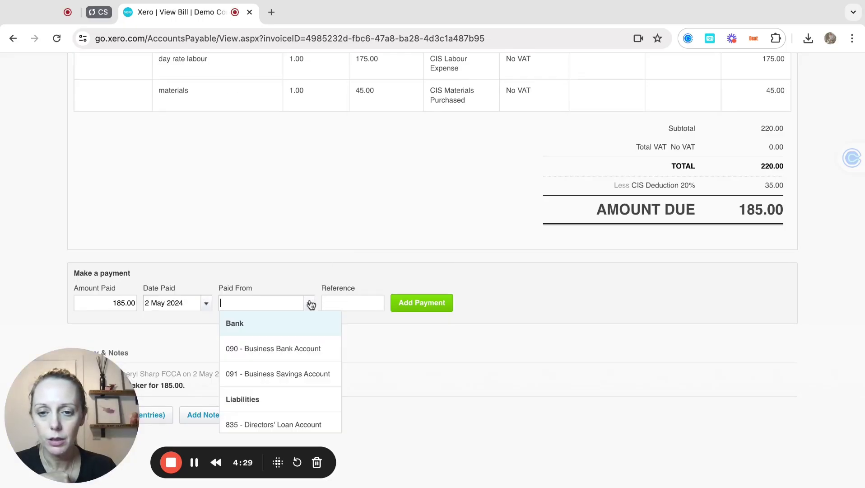
{"action": "left_click", "coordinate": [304, 347]}
{"action": "left_click", "coordinate": [422, 305]}
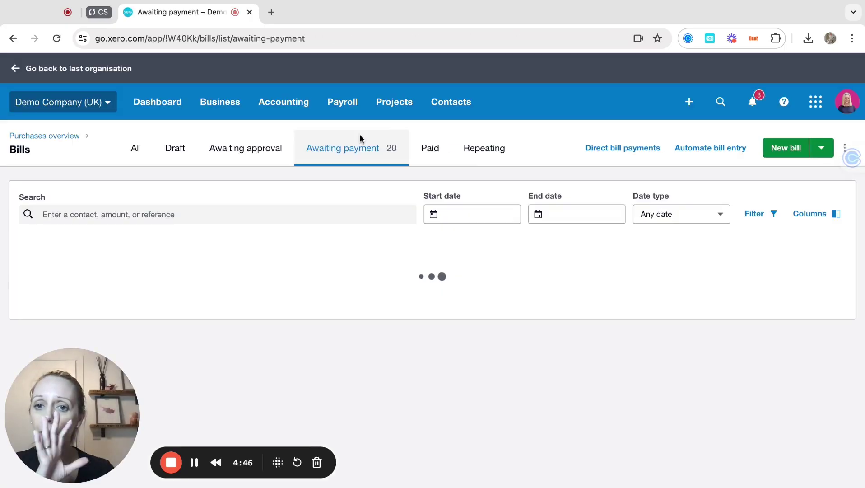
{"action": "scroll", "coordinate": [278, 88], "scroll_direction": "up", "scroll_amount": 10}
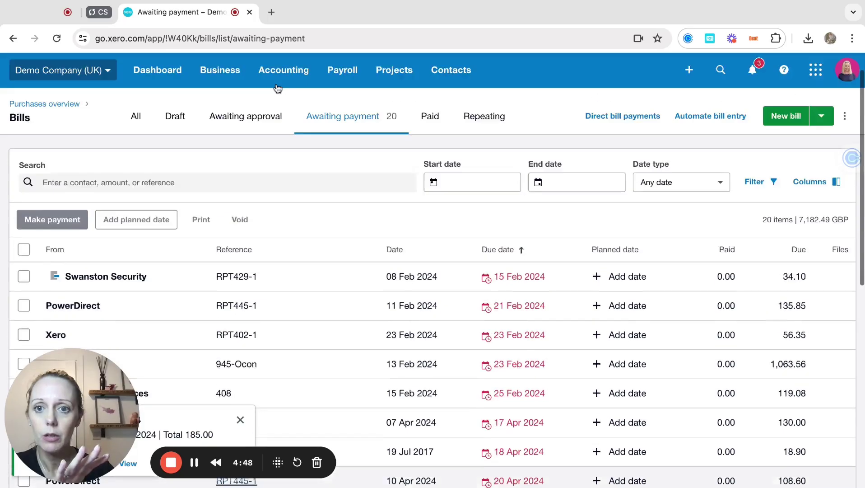
{"action": "left_click", "coordinate": [284, 102]}
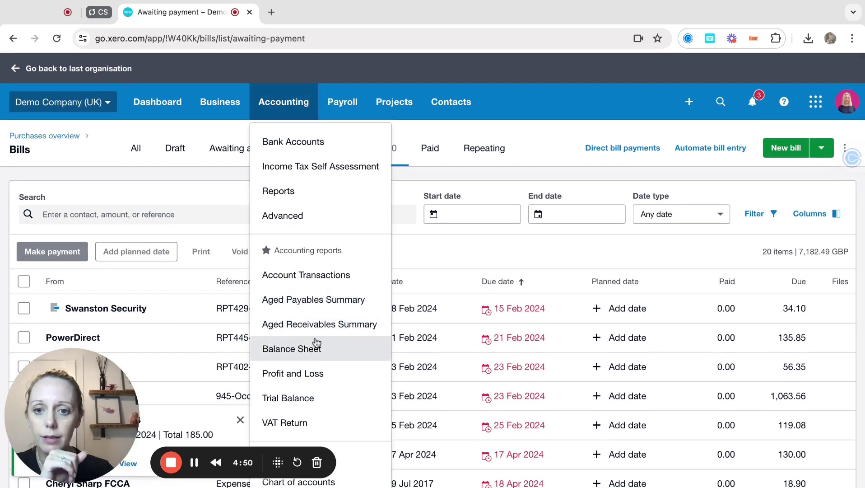
{"action": "left_click", "coordinate": [288, 349]}
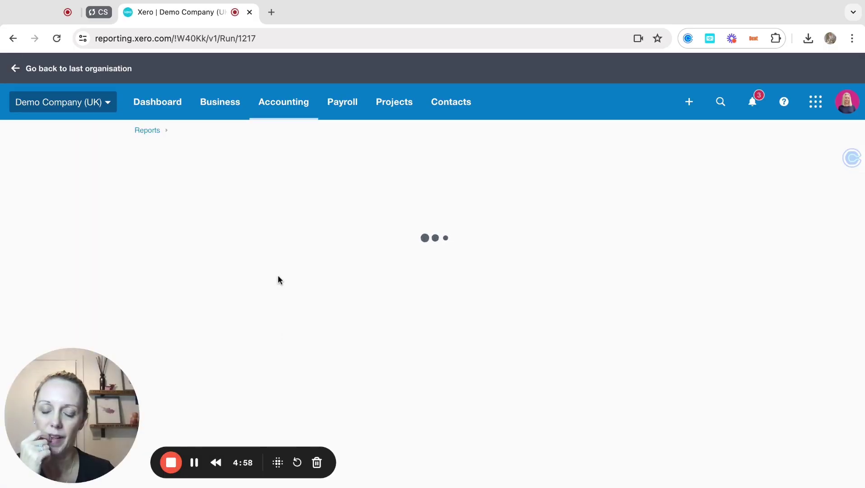
{"action": "left_click", "coordinate": [369, 208]}
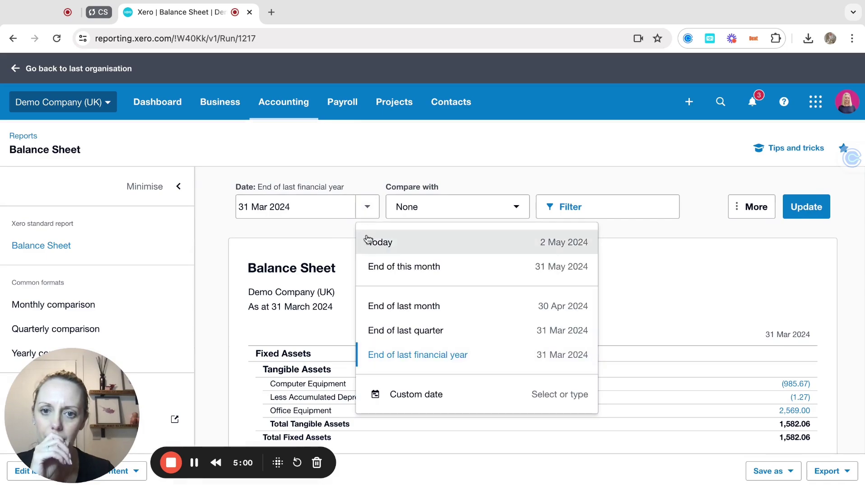
{"action": "left_click", "coordinate": [394, 247]}
{"action": "left_click", "coordinate": [803, 215]}
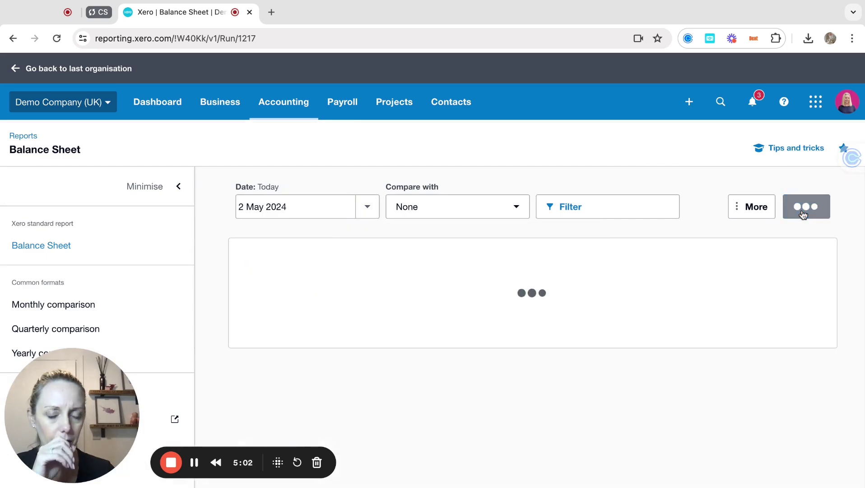
{"action": "scroll", "coordinate": [433, 354], "scroll_direction": "down", "scroll_amount": 5}
{"action": "scroll", "coordinate": [432, 350], "scroll_direction": "down", "scroll_amount": 2}
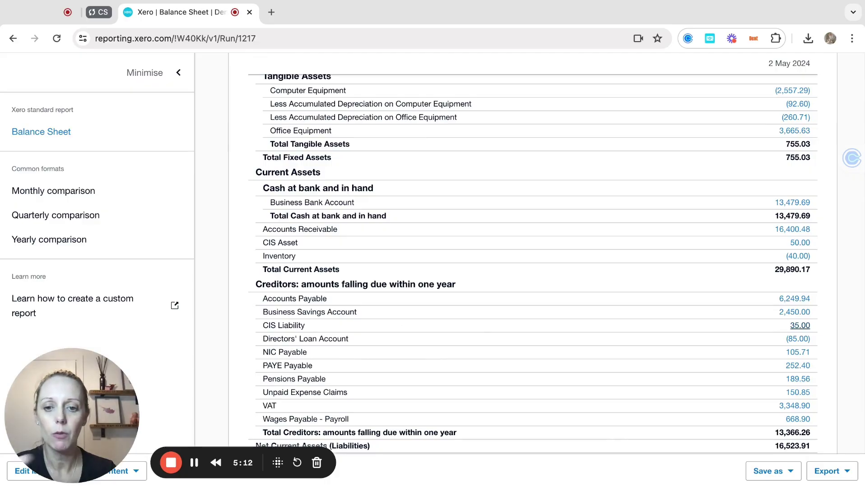
{"action": "scroll", "coordinate": [603, 227], "scroll_direction": "up", "scroll_amount": 7}
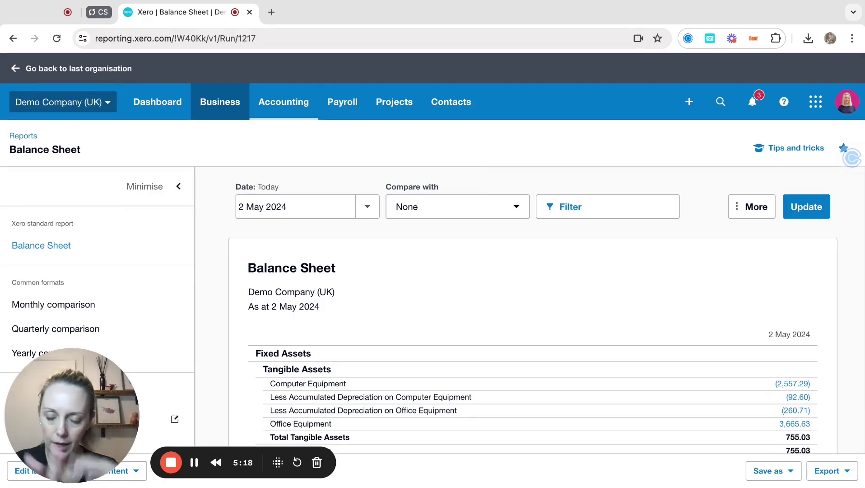
Open Accounting > Reports and scroll to the Taxes and balances CIS reports.
{"action": "left_click", "coordinate": [271, 98]}
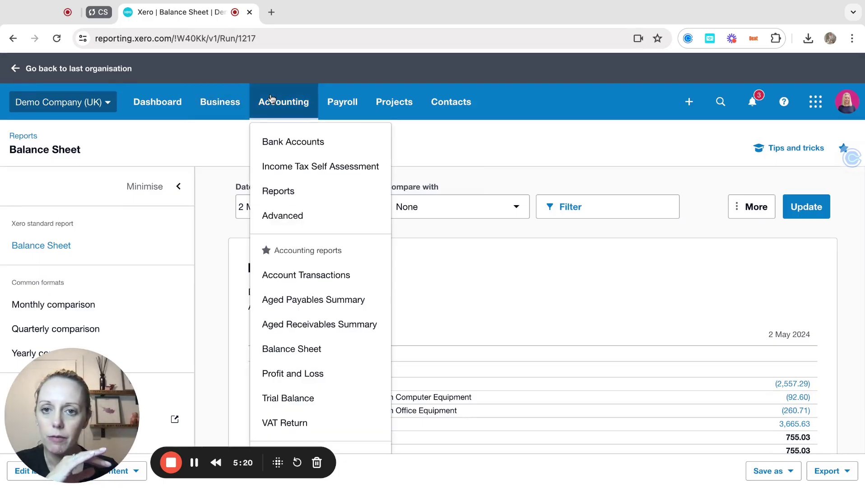
{"action": "left_click", "coordinate": [293, 194]}
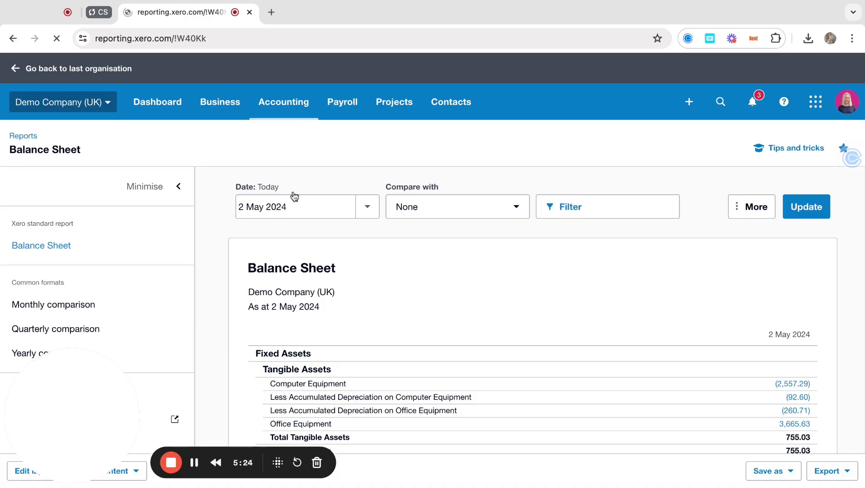
{"action": "scroll", "coordinate": [257, 332], "scroll_direction": "down", "scroll_amount": 6}
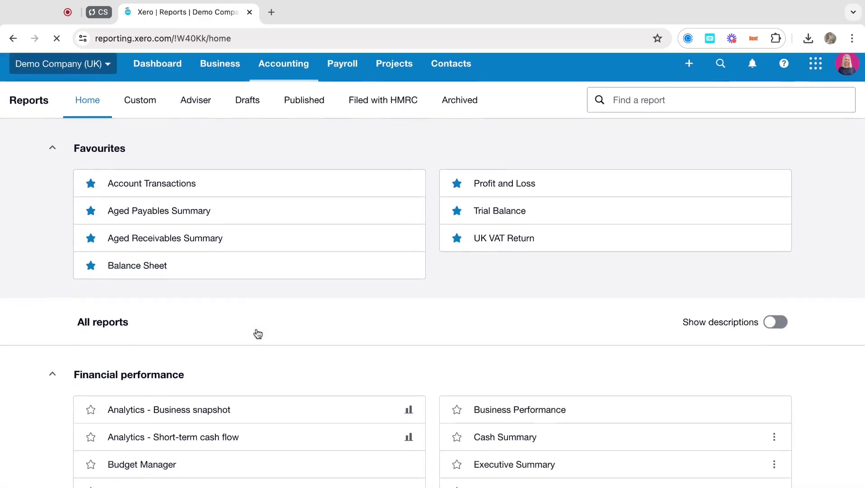
{"action": "scroll", "coordinate": [258, 333], "scroll_direction": "down", "scroll_amount": 4}
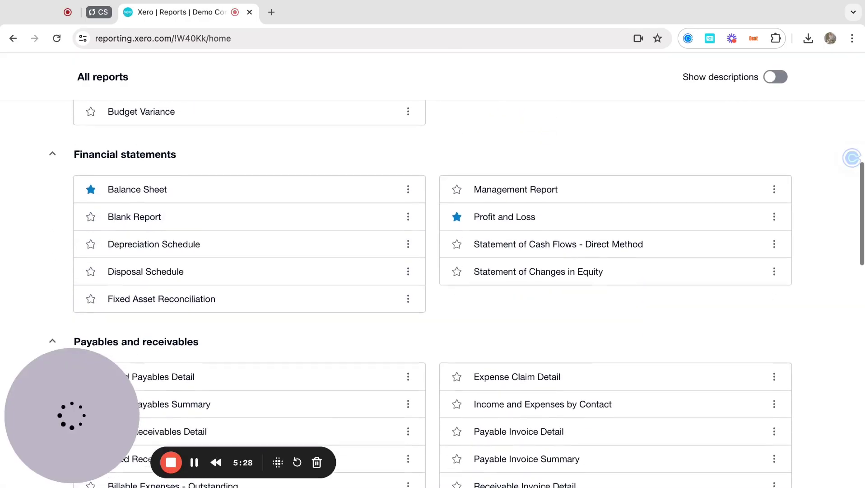
{"action": "scroll", "coordinate": [257, 281], "scroll_direction": "down", "scroll_amount": 5}
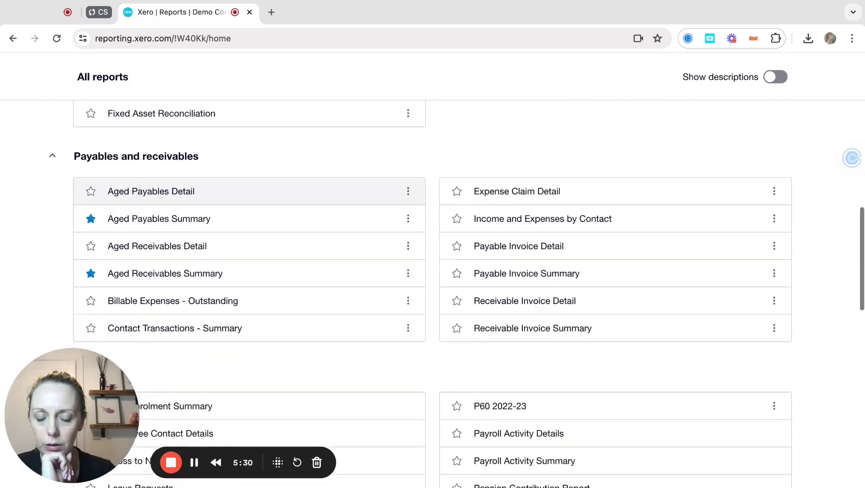
{"action": "scroll", "coordinate": [258, 281], "scroll_direction": "down", "scroll_amount": 2}
{"action": "scroll", "coordinate": [257, 280], "scroll_direction": "down", "scroll_amount": 3}
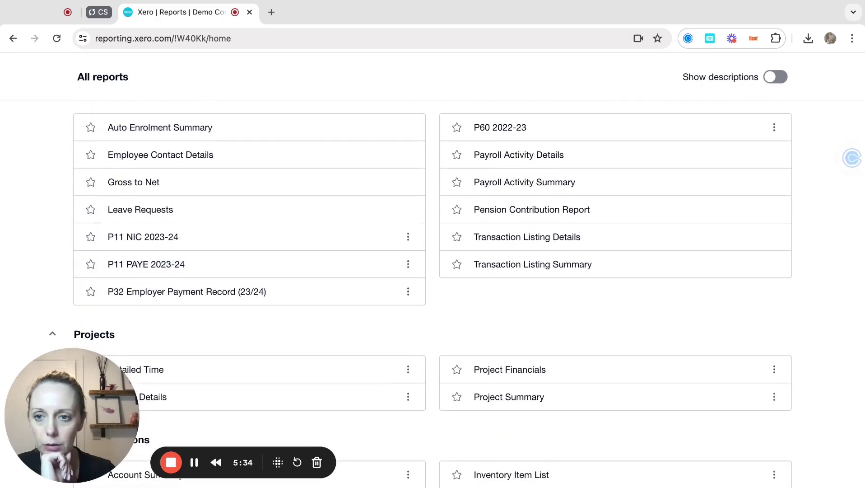
{"action": "scroll", "coordinate": [432, 296], "scroll_direction": "down", "scroll_amount": 10}
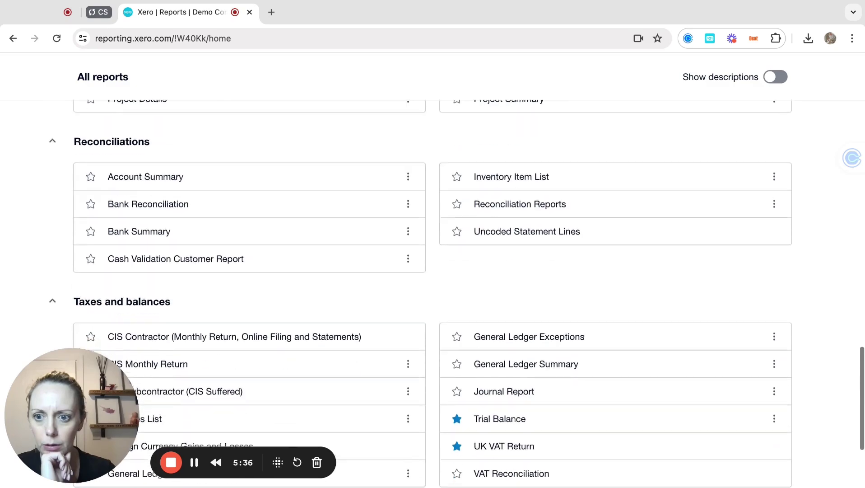
{"action": "scroll", "coordinate": [249, 307], "scroll_direction": "down", "scroll_amount": 1}
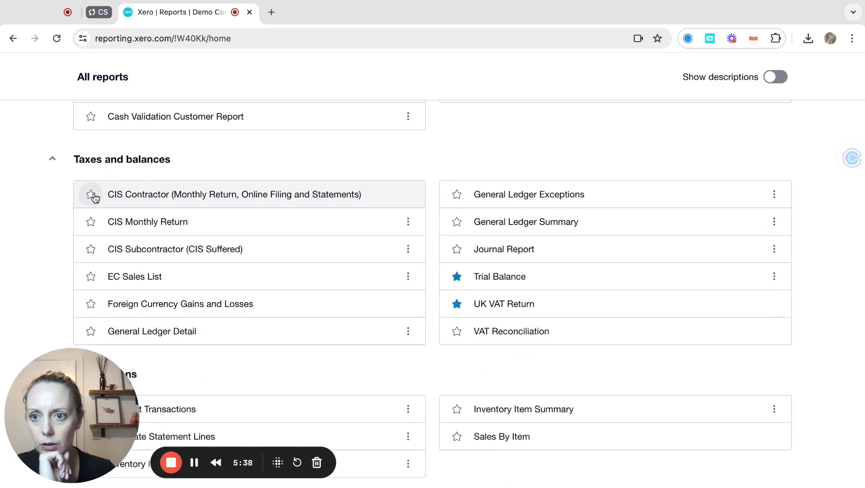
Star the CIS Contractor, CIS Monthly Return and CIS Subcontractor reports as favourites.
{"action": "left_click", "coordinate": [91, 195]}
{"action": "left_click", "coordinate": [91, 222]}
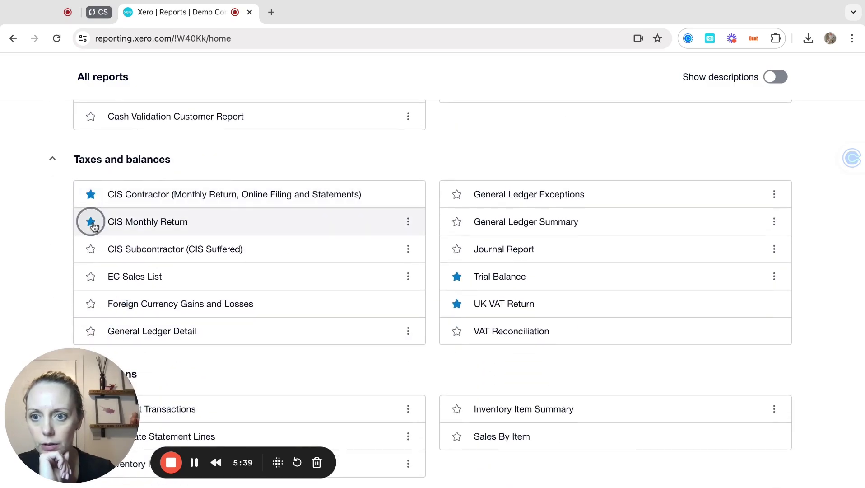
{"action": "left_click", "coordinate": [91, 250]}
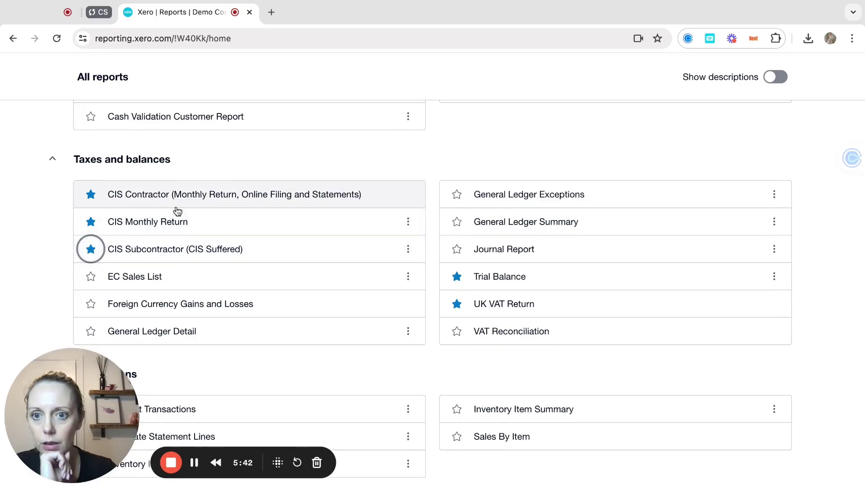
Run the 6 April–5 May 2024 CIS Monthly Return: 220.00 paid, 45.00 materials, 35.00 withheld.
{"action": "left_click", "coordinate": [143, 222]}
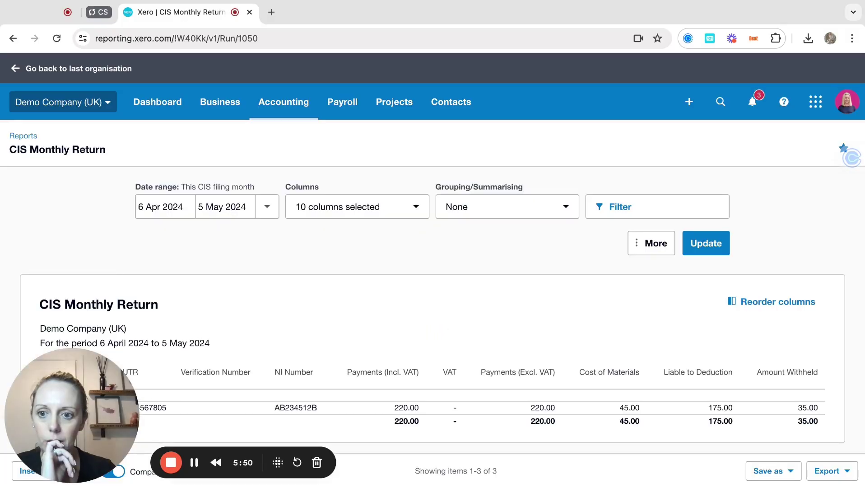
{"action": "scroll", "coordinate": [263, 279], "scroll_direction": "down", "scroll_amount": 3}
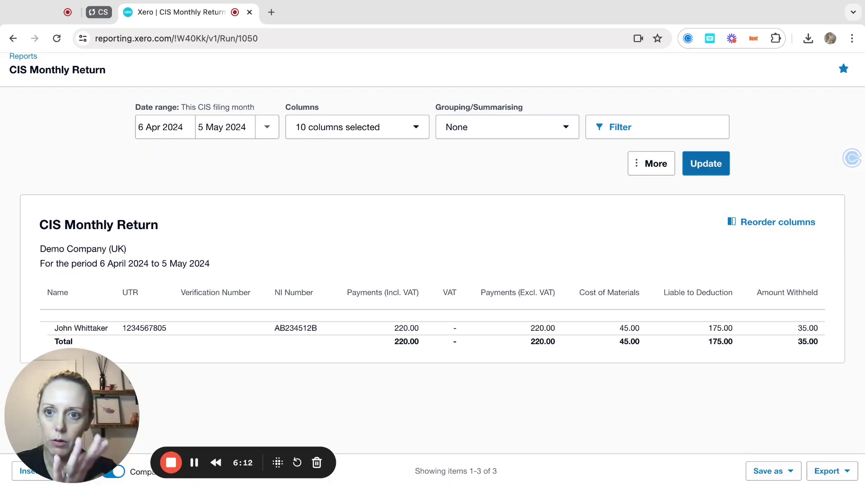
{"action": "scroll", "coordinate": [469, 205], "scroll_direction": "up", "scroll_amount": 2}
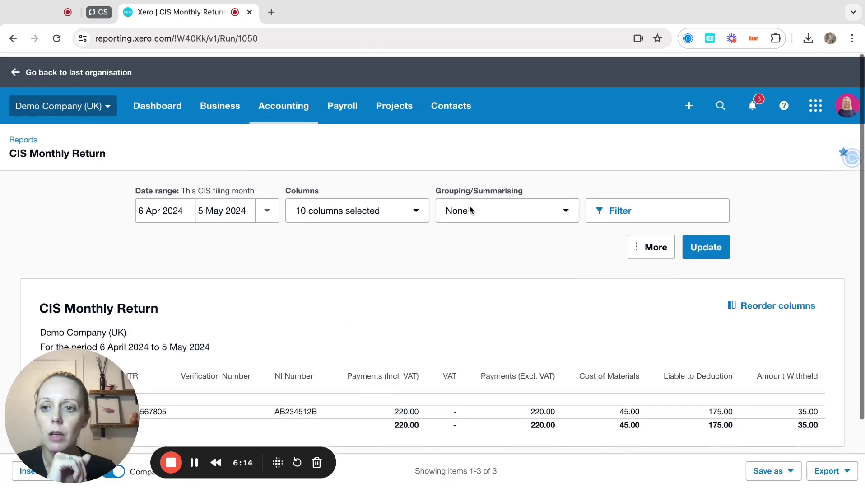
Go to the CIS Contractor overview from the Accounting menu.
{"action": "left_click", "coordinate": [288, 109]}
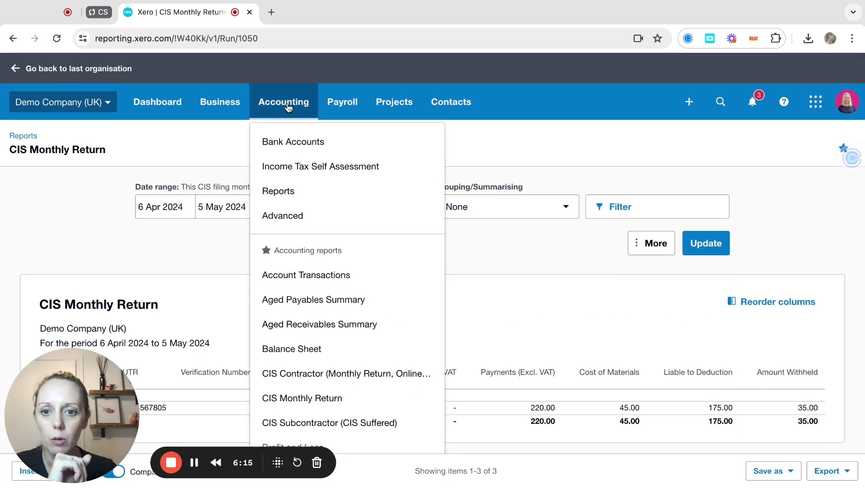
{"action": "scroll", "coordinate": [306, 325], "scroll_direction": "down", "scroll_amount": 1}
{"action": "left_click", "coordinate": [305, 321]}
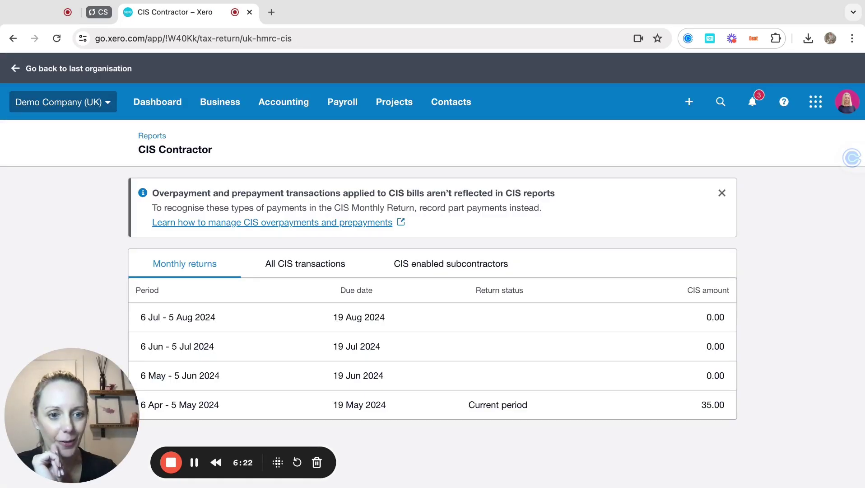
Review the 6 Apr–5 May 2024 return and its transactions by subcontractor, then return to CIS Contractor.
{"action": "left_click", "coordinate": [338, 407]}
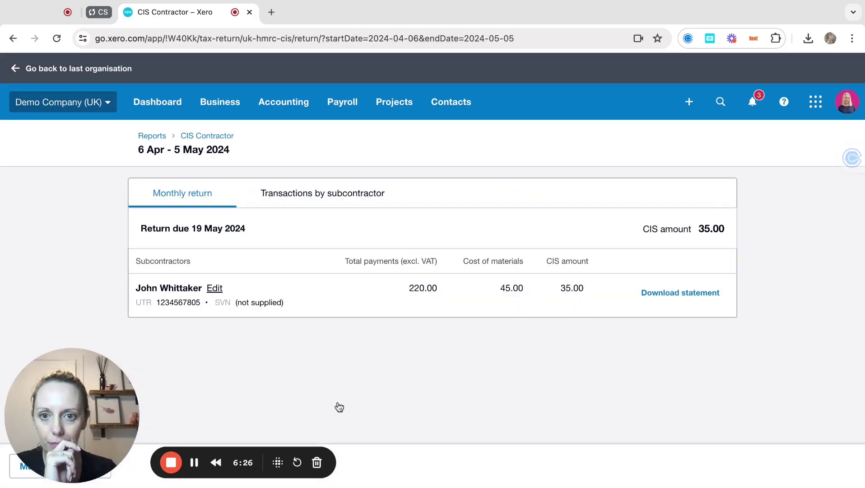
{"action": "left_click", "coordinate": [353, 204]}
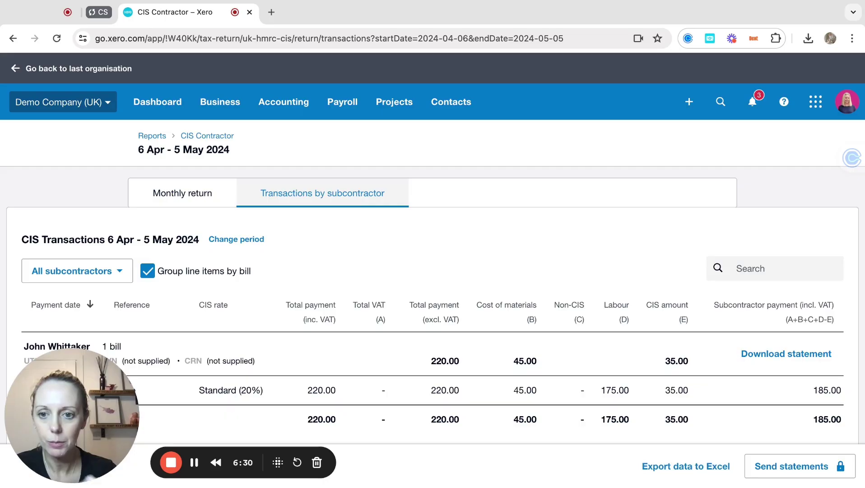
{"action": "left_click", "coordinate": [179, 195]}
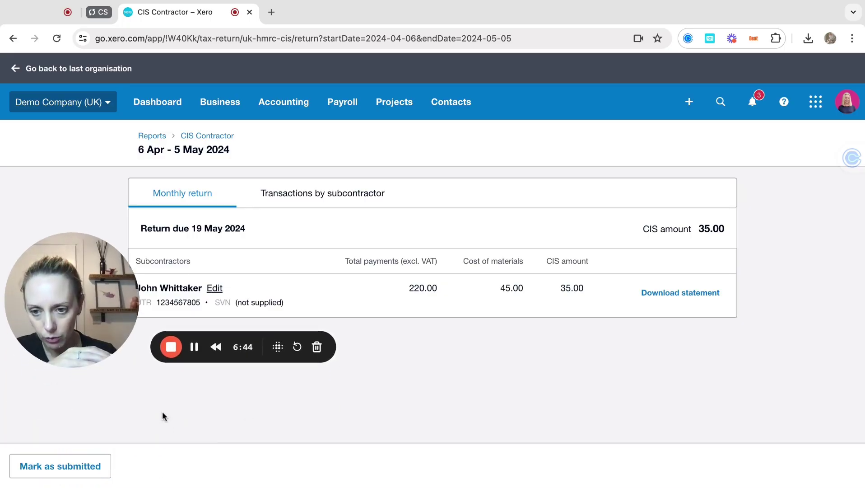
{"action": "scroll", "coordinate": [162, 411], "scroll_direction": "up", "scroll_amount": 1}
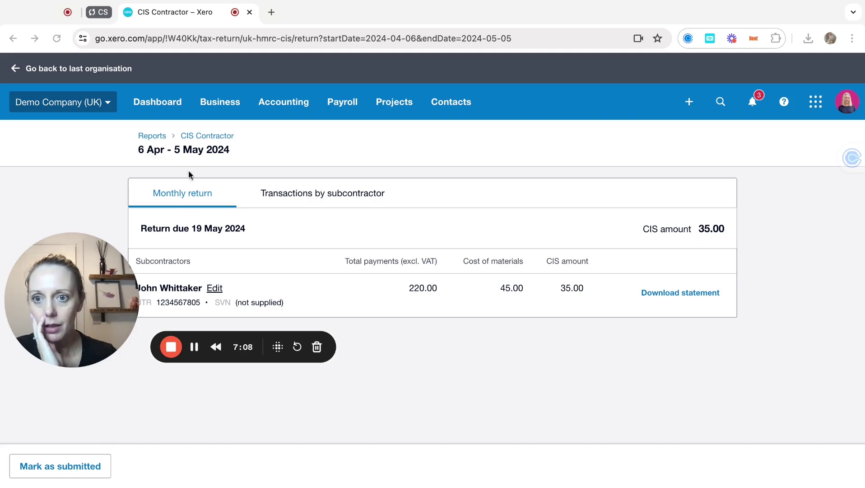
{"action": "left_click", "coordinate": [200, 138]}
{"action": "left_click", "coordinate": [199, 137]}
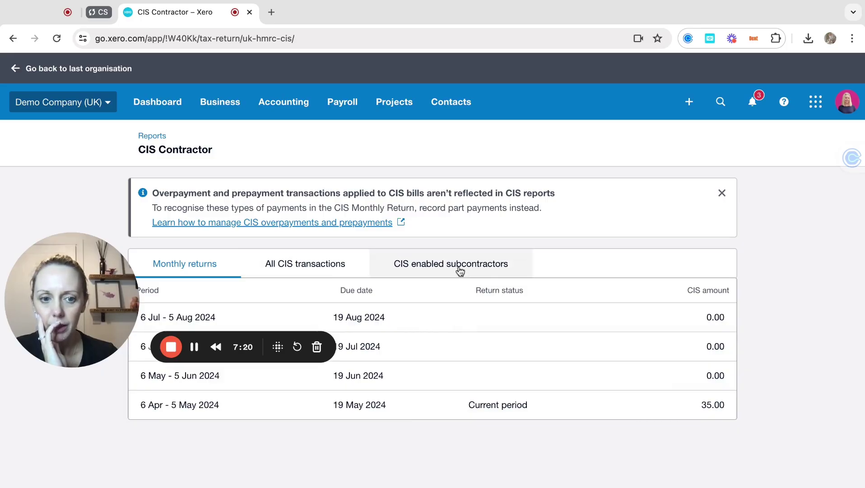
Mark the 6 Apr–5 May 2024 CIS return (35.00) as submitted and dismiss the confirmation.
{"action": "left_click", "coordinate": [415, 418]}
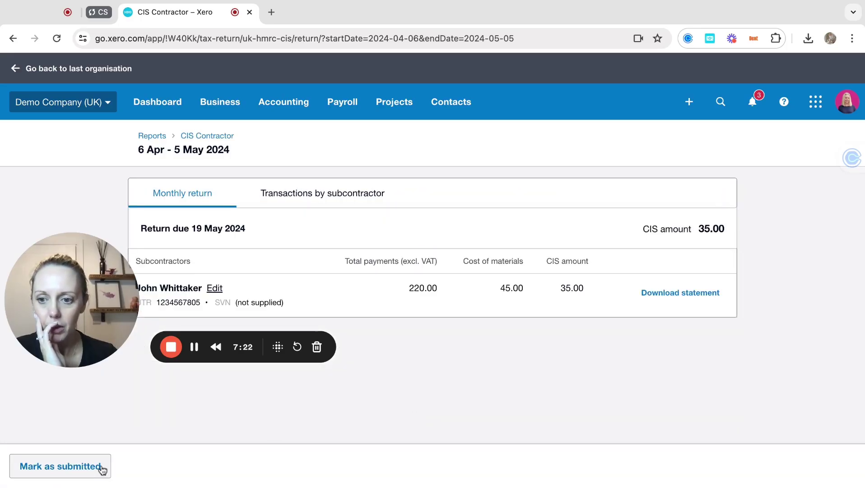
{"action": "left_click", "coordinate": [66, 466]}
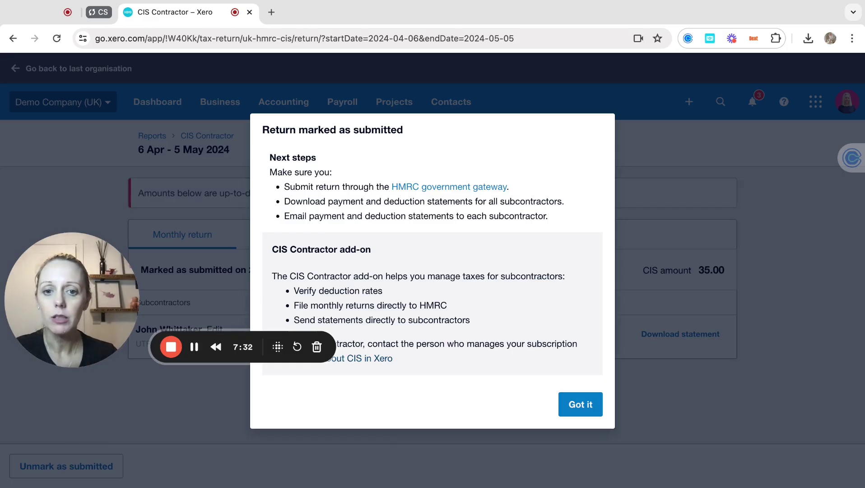
{"action": "left_click", "coordinate": [587, 404]}
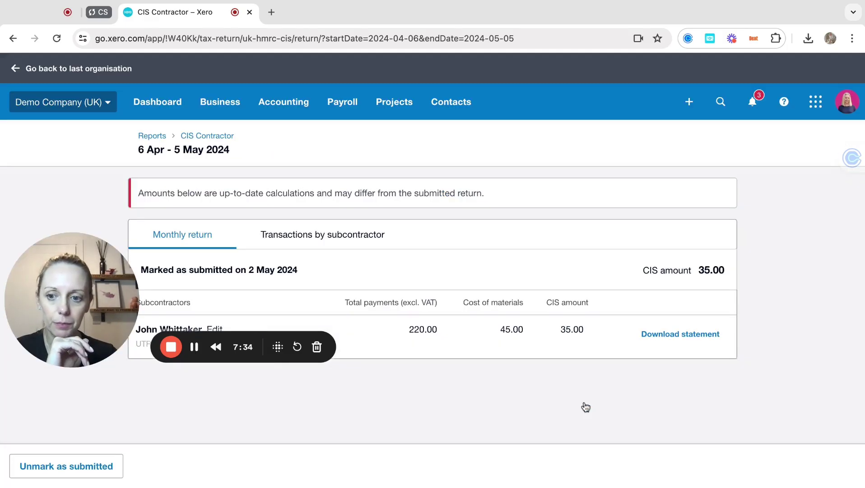
{"action": "left_click_drag", "start_coordinate": [72, 307], "coordinate": [72, 339]}
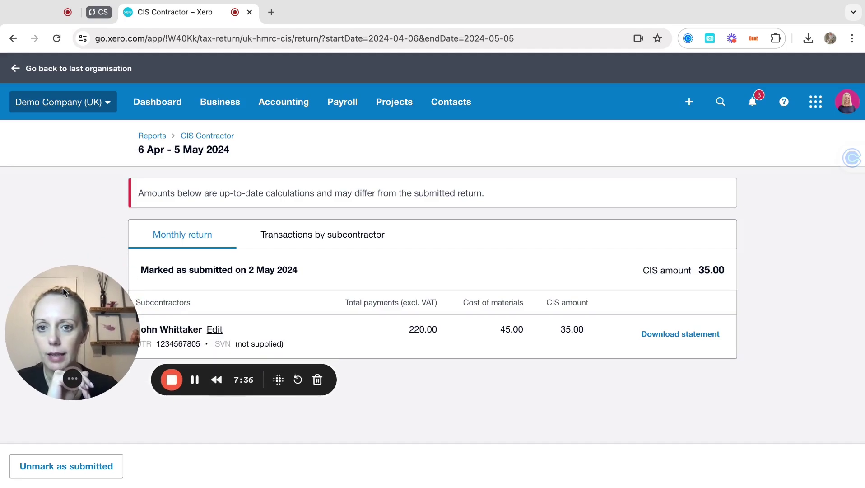
Go back to the CIS Contractor monthly returns list via the breadcrumb.
{"action": "left_click", "coordinate": [213, 138]}
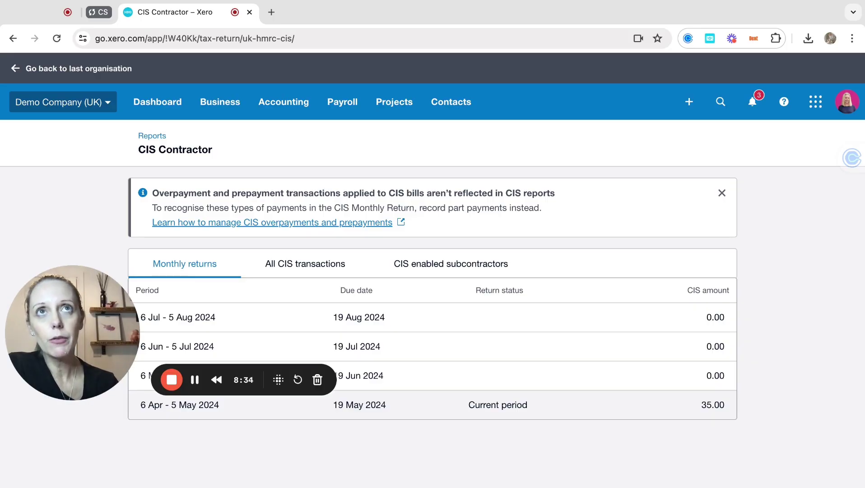
Download the 2024/25 P32 summary PDF from Payroll's Taxes & Filings page.
{"action": "left_click", "coordinate": [332, 107]}
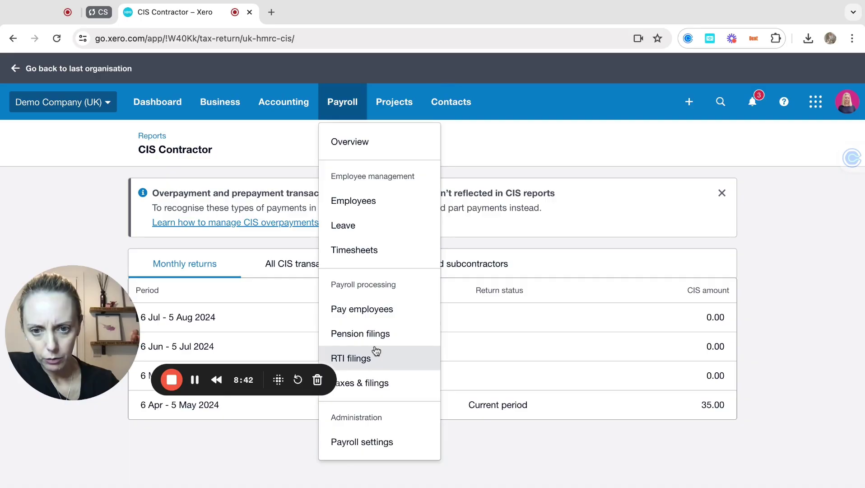
{"action": "left_click", "coordinate": [369, 384]}
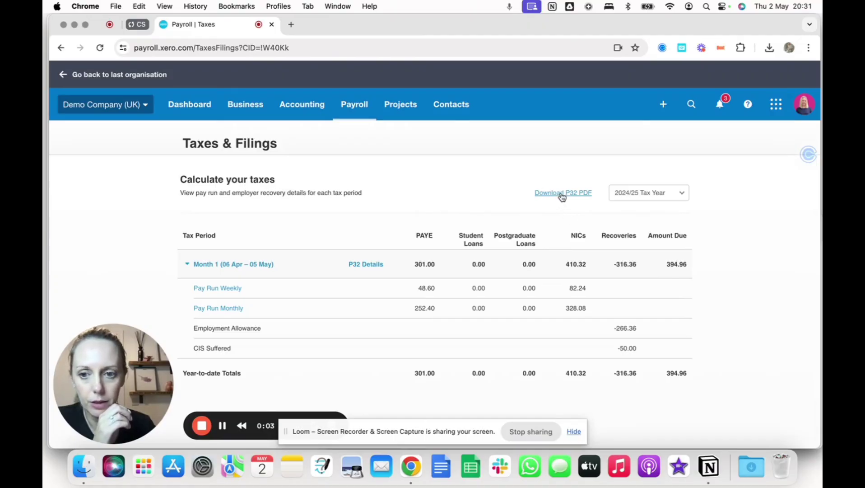
{"action": "left_click", "coordinate": [561, 195]}
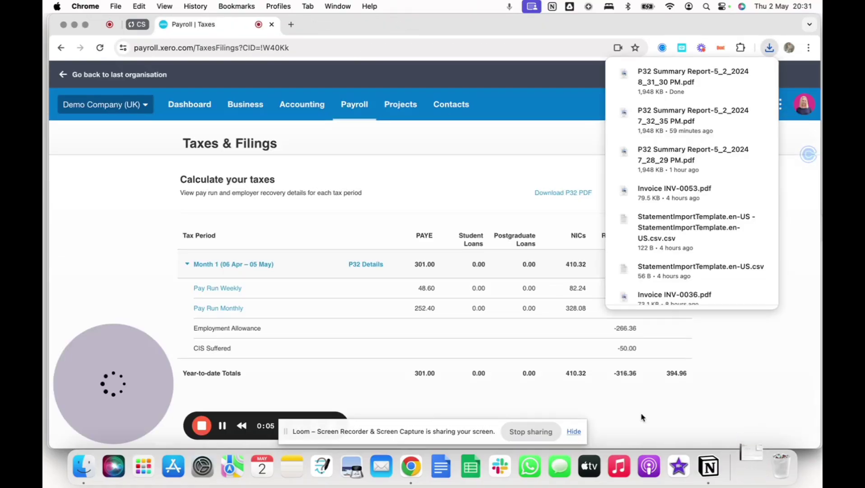
Open the downloaded P32 summary PDF in Preview and scroll through both pages.
{"action": "left_click", "coordinate": [751, 465]}
{"action": "left_click", "coordinate": [752, 433]}
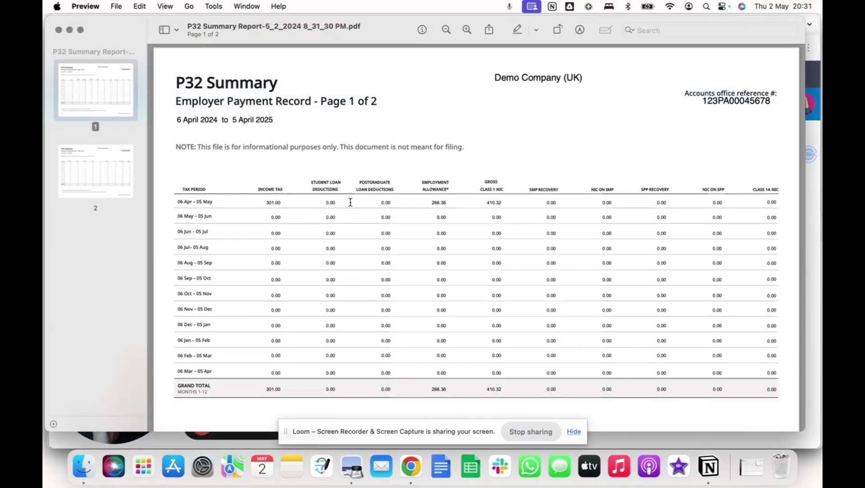
{"action": "scroll", "coordinate": [339, 240], "scroll_direction": "down", "scroll_amount": 5}
{"action": "scroll", "coordinate": [339, 240], "scroll_direction": "down", "scroll_amount": 9}
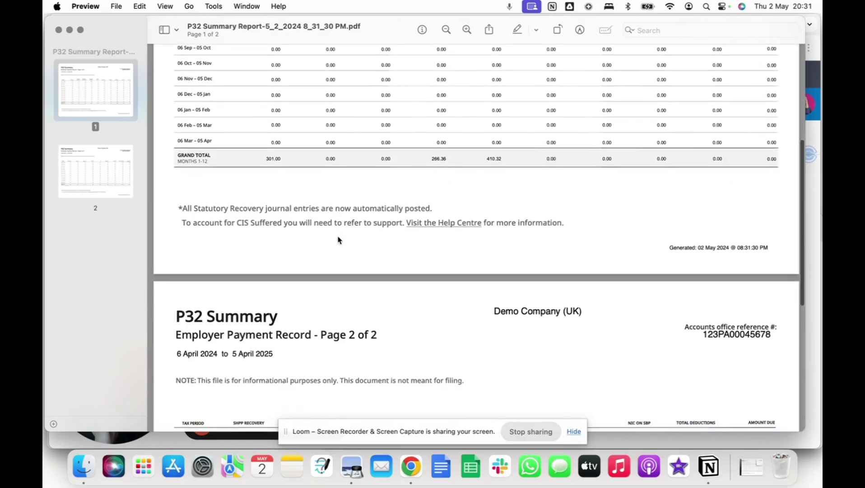
{"action": "scroll", "coordinate": [338, 239], "scroll_direction": "down", "scroll_amount": 4}
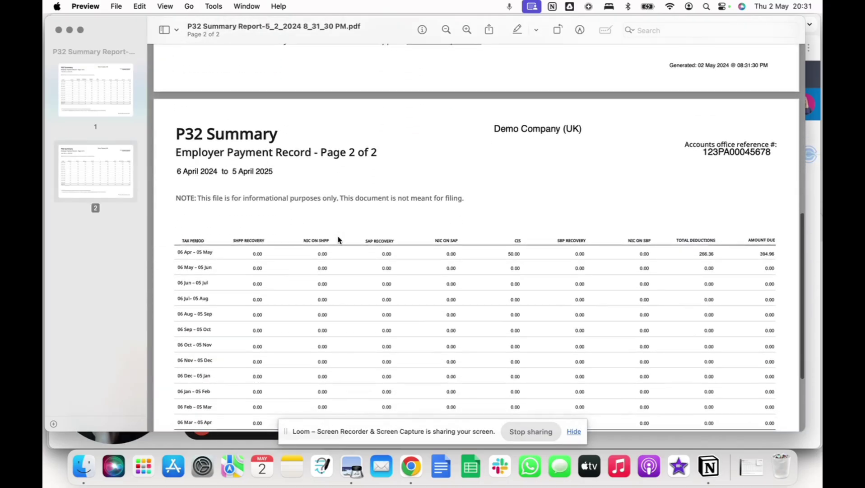
{"action": "left_click_drag", "start_coordinate": [497, 254], "coordinate": [519, 254]}
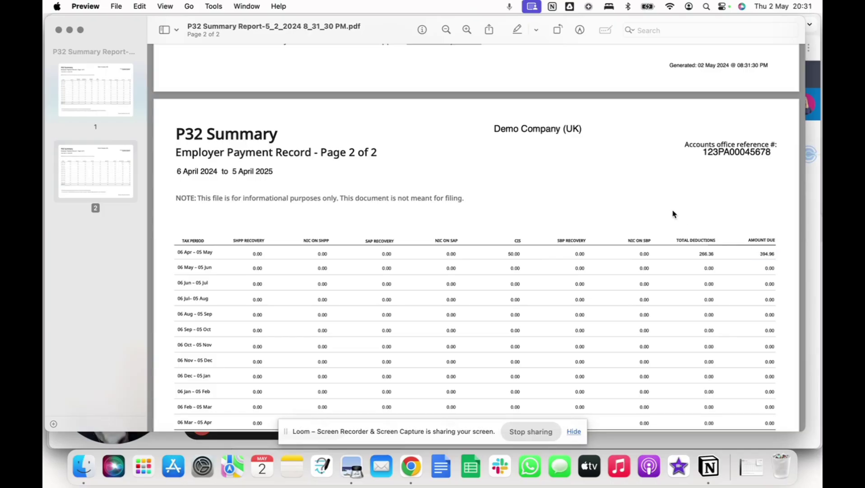
{"action": "scroll", "coordinate": [672, 214], "scroll_direction": "up", "scroll_amount": 10}
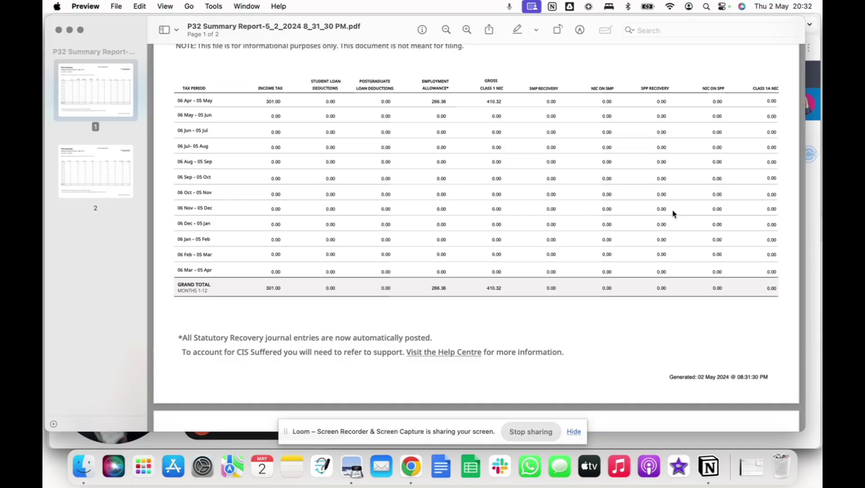
Check the 301.00 income tax, 50.00 CIS and 394.96 amount due, then close the PDF.
{"action": "double_click", "coordinate": [272, 101]}
{"action": "left_click", "coordinate": [316, 167]}
{"action": "double_click", "coordinate": [373, 224]}
{"action": "scroll", "coordinate": [373, 225], "scroll_direction": "down", "scroll_amount": 1}
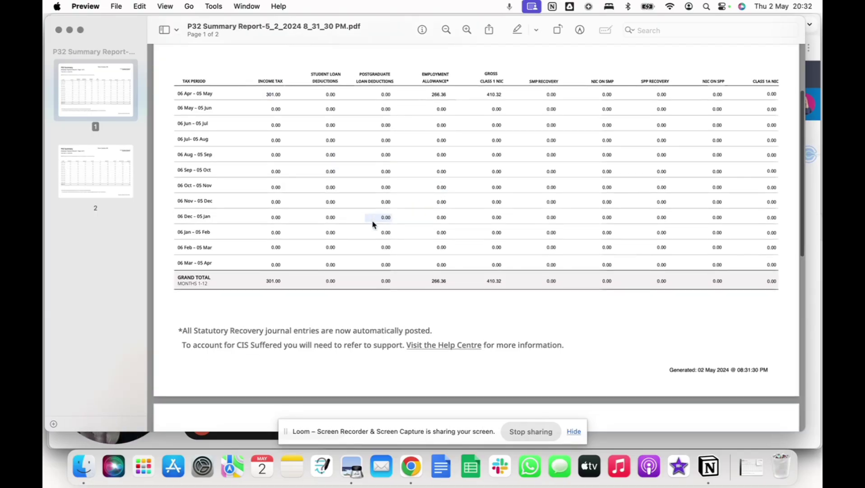
{"action": "scroll", "coordinate": [373, 224], "scroll_direction": "down", "scroll_amount": 10}
{"action": "double_click", "coordinate": [509, 305]}
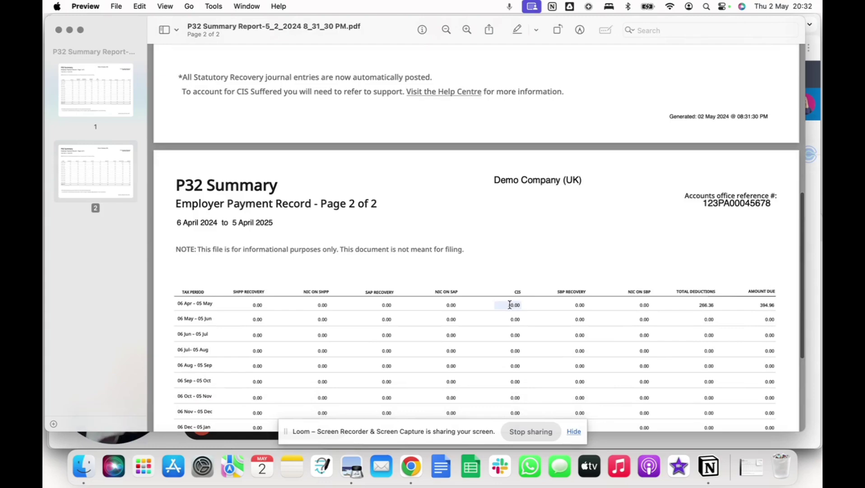
{"action": "left_click", "coordinate": [533, 306]}
{"action": "double_click", "coordinate": [770, 304]}
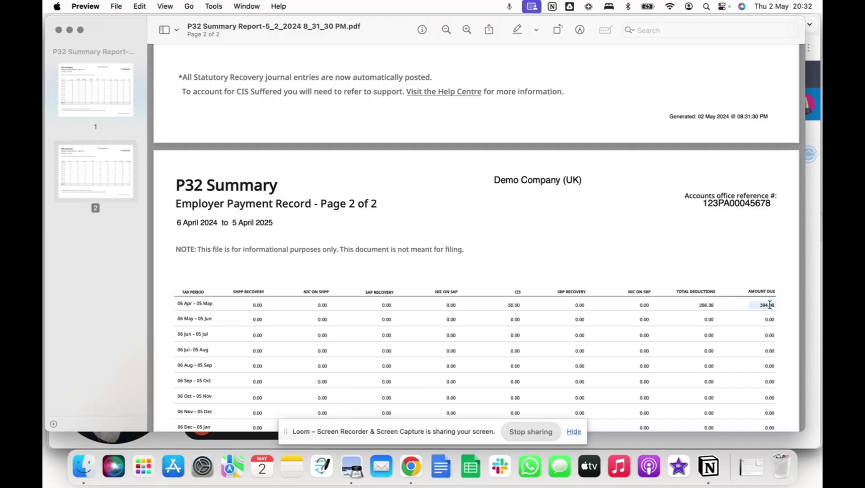
{"action": "left_click", "coordinate": [769, 305]}
{"action": "left_click", "coordinate": [58, 30]}
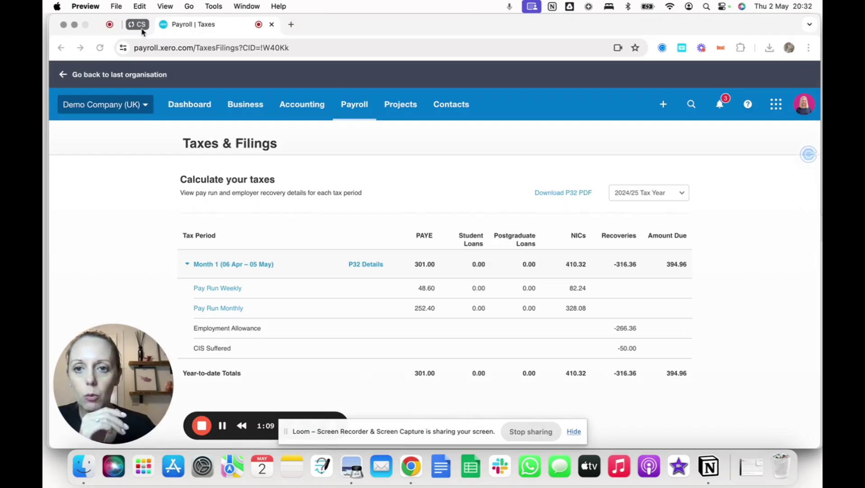
Open bank reconciliation for the Business Bank Account from the Xero dashboard.
{"action": "left_click", "coordinate": [196, 105]}
{"action": "left_click", "coordinate": [193, 106]}
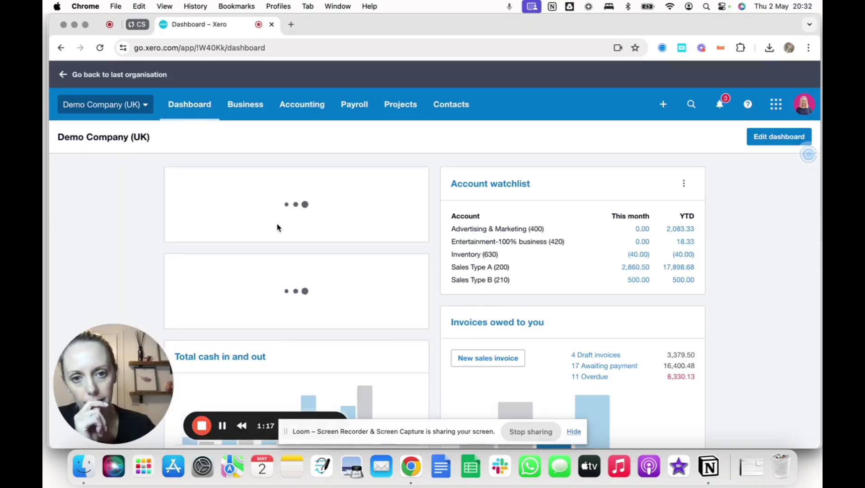
{"action": "left_click", "coordinate": [219, 238]}
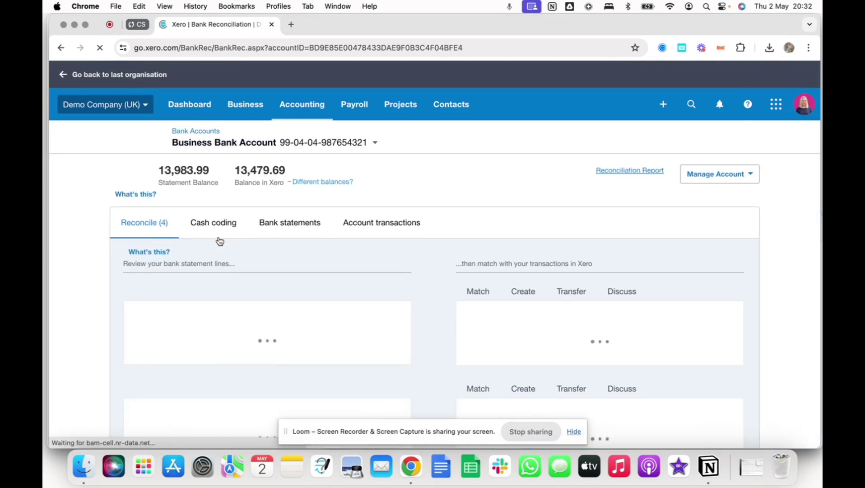
{"action": "scroll", "coordinate": [359, 323], "scroll_direction": "down", "scroll_amount": 3}
{"action": "scroll", "coordinate": [360, 322], "scroll_direction": "down", "scroll_amount": 6}
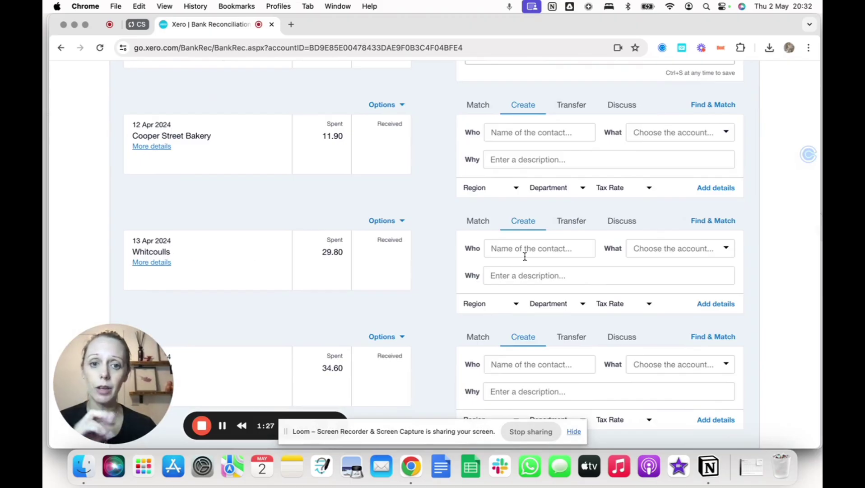
Code the 29.80 Whitcoulls line to HMRC, 821 - CIS Liability, described 'CIS liability M1'.
{"action": "left_click", "coordinate": [512, 246]}
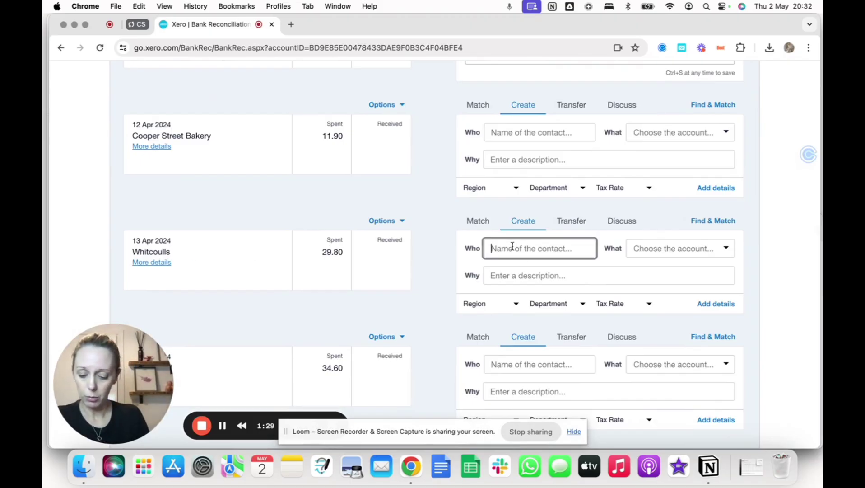
{"action": "type", "text": "HMRC"}
{"action": "key", "text": "Tab"}
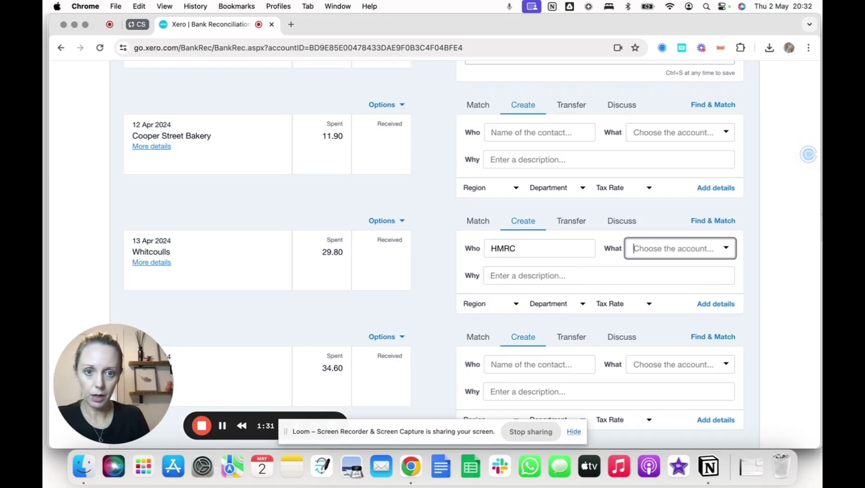
{"action": "type", "text": "cis li"}
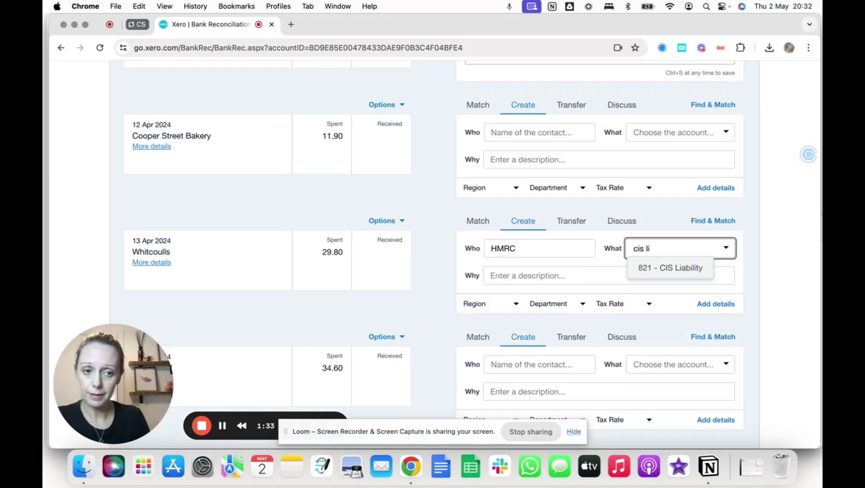
{"action": "key", "text": "Return"}
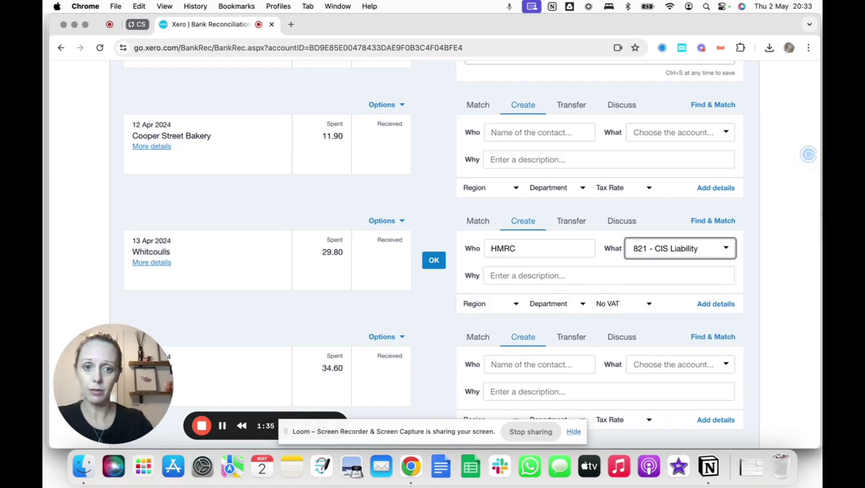
{"action": "left_click", "coordinate": [577, 274]}
{"action": "type", "text": "CIS"}
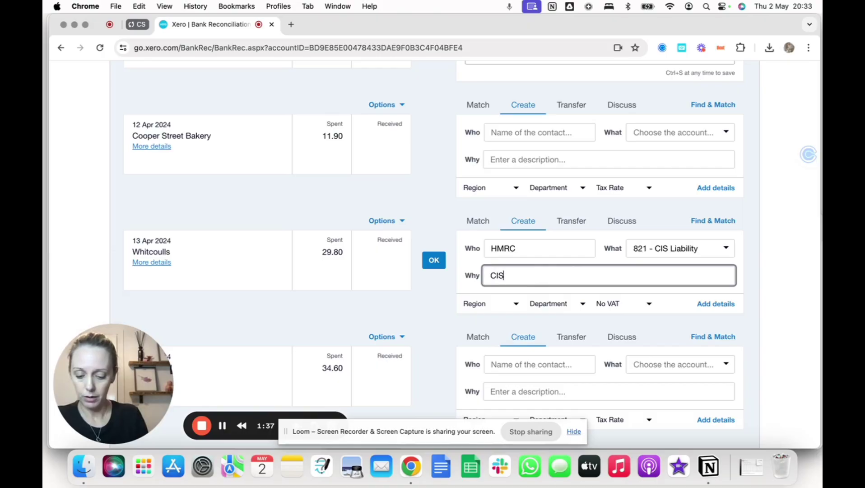
{"action": "type", "text": " liability"}
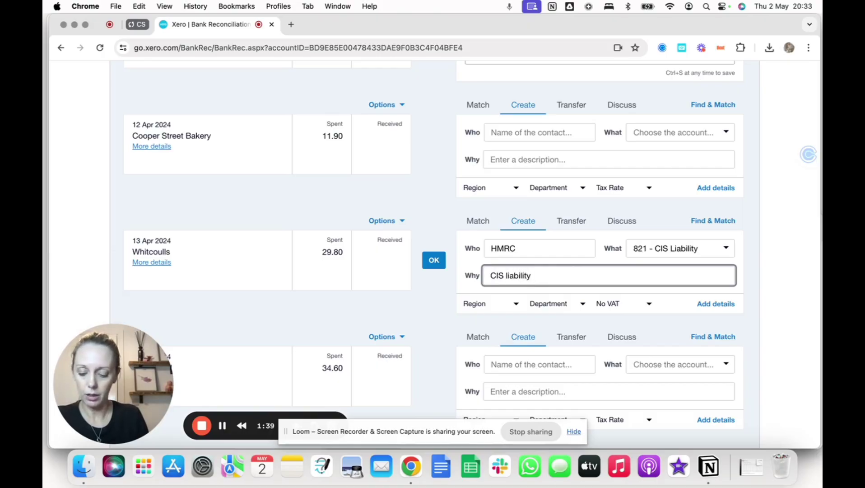
{"action": "type", "text": " M1"}
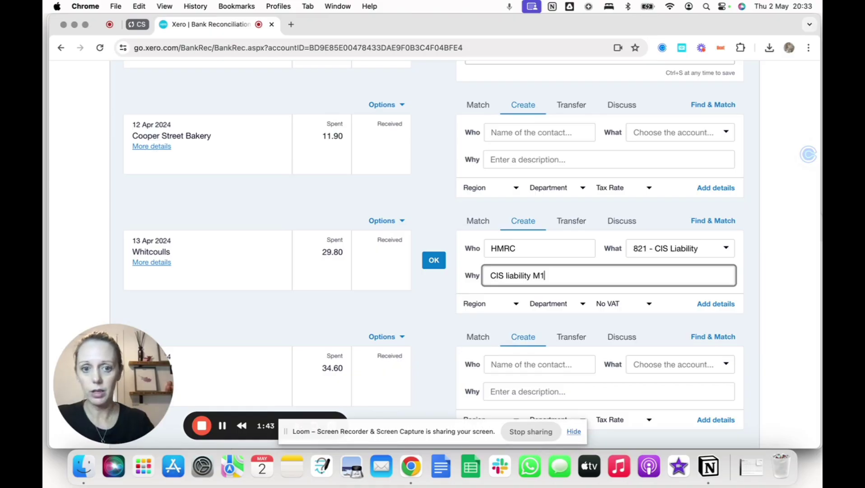
{"action": "left_click", "coordinate": [434, 260]}
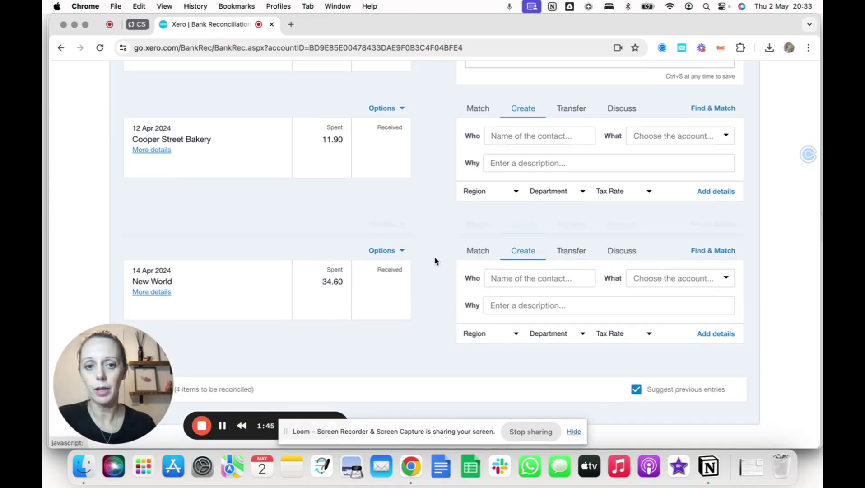
{"action": "scroll", "coordinate": [398, 181], "scroll_direction": "up", "scroll_amount": 10}
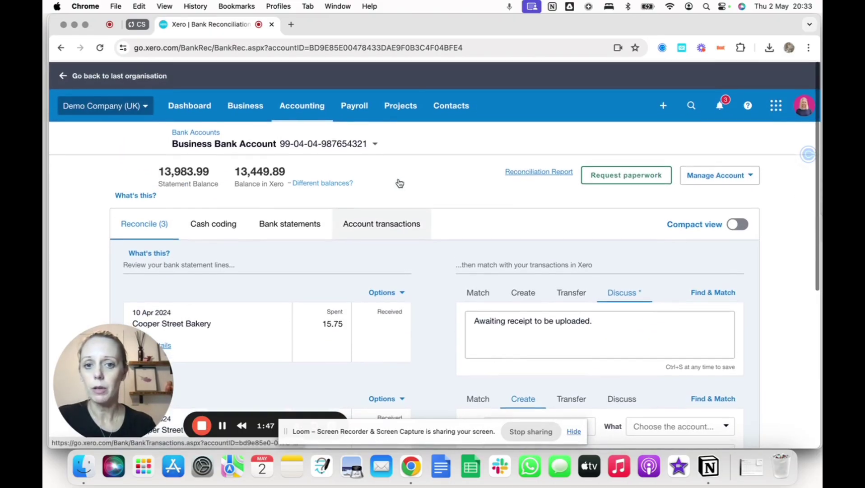